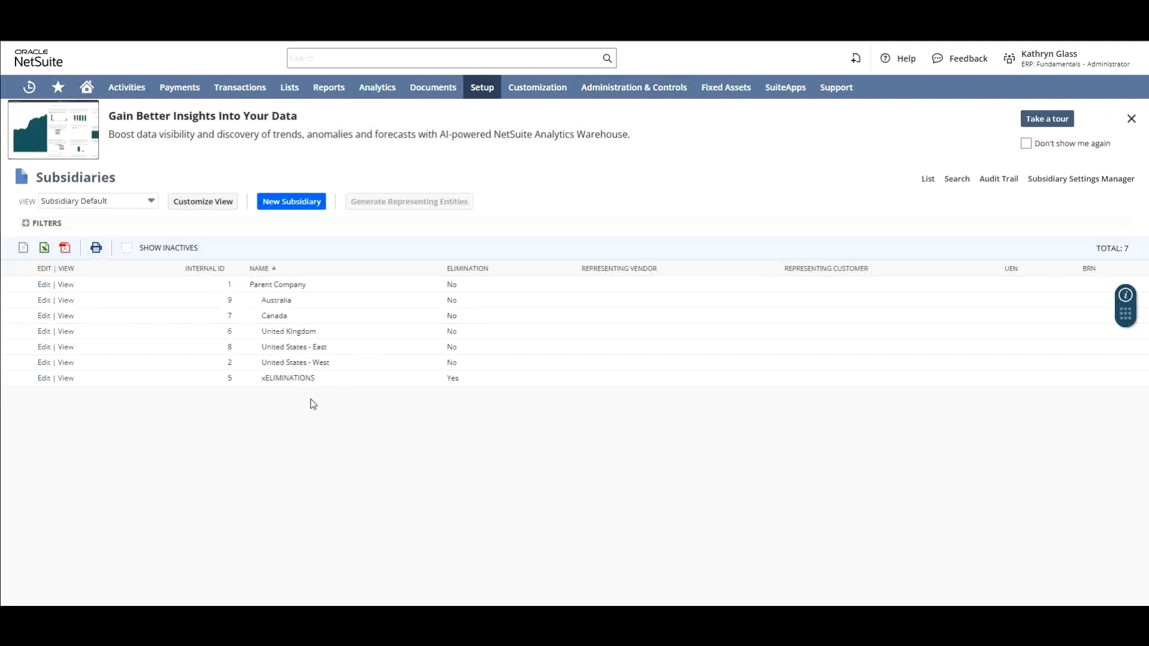
drag(349, 362, 255, 363)
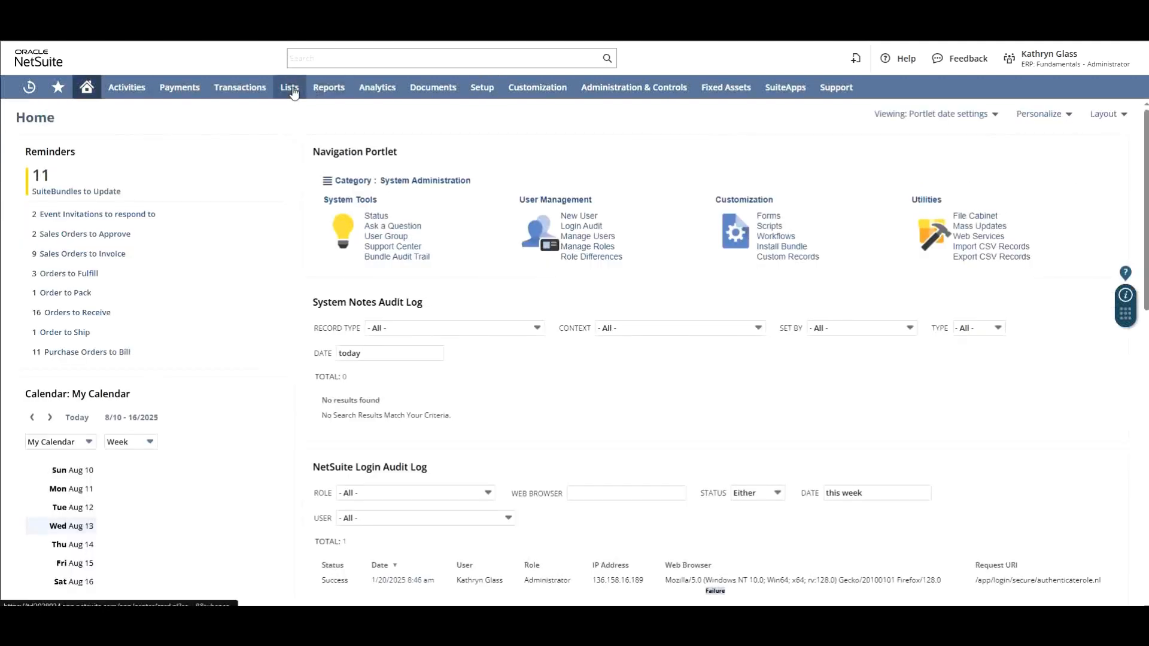
Start a new saved search with Customer as the search type.
mouse_move(289, 88)
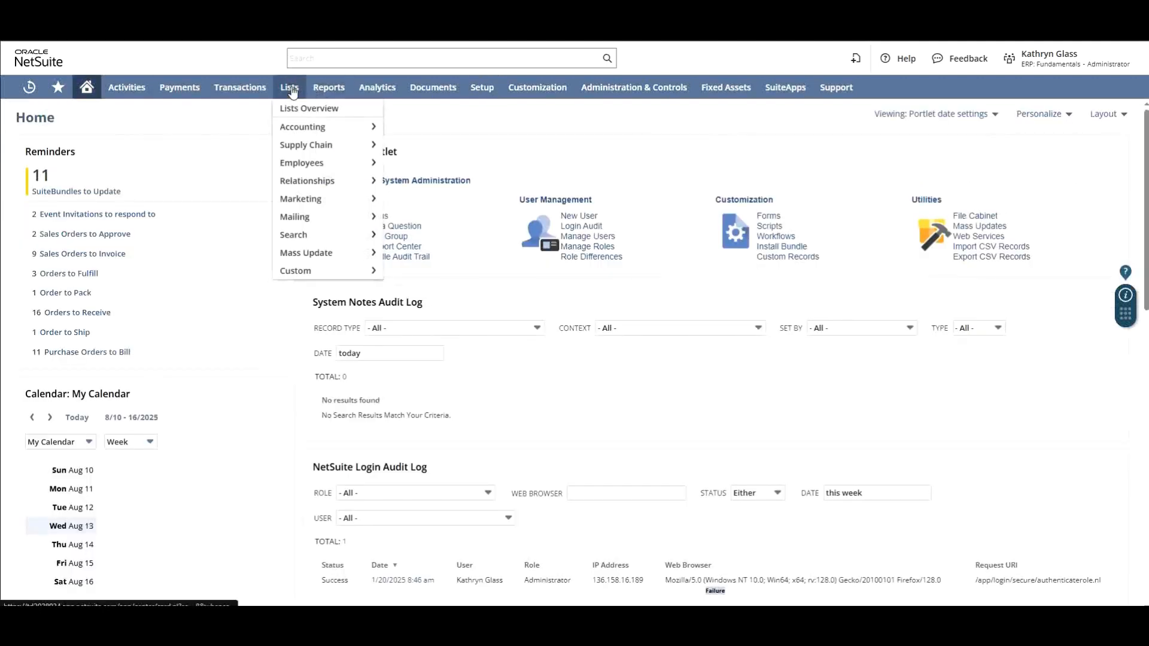
mouse_move(324, 238)
mouse_move(568, 235)
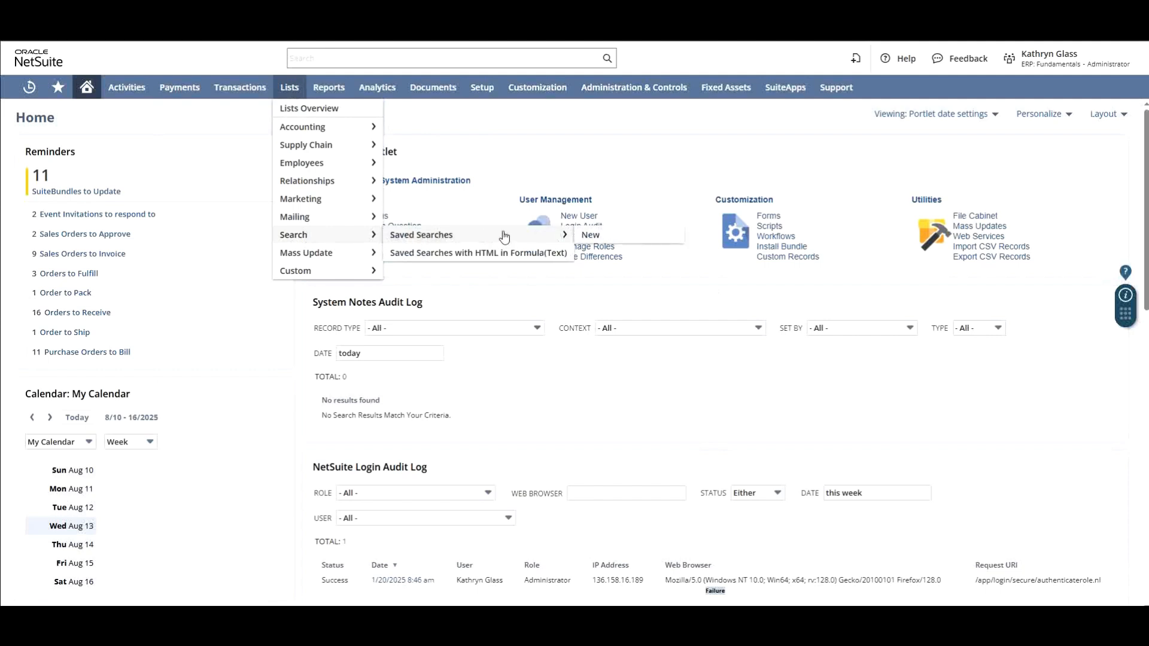
click(625, 240)
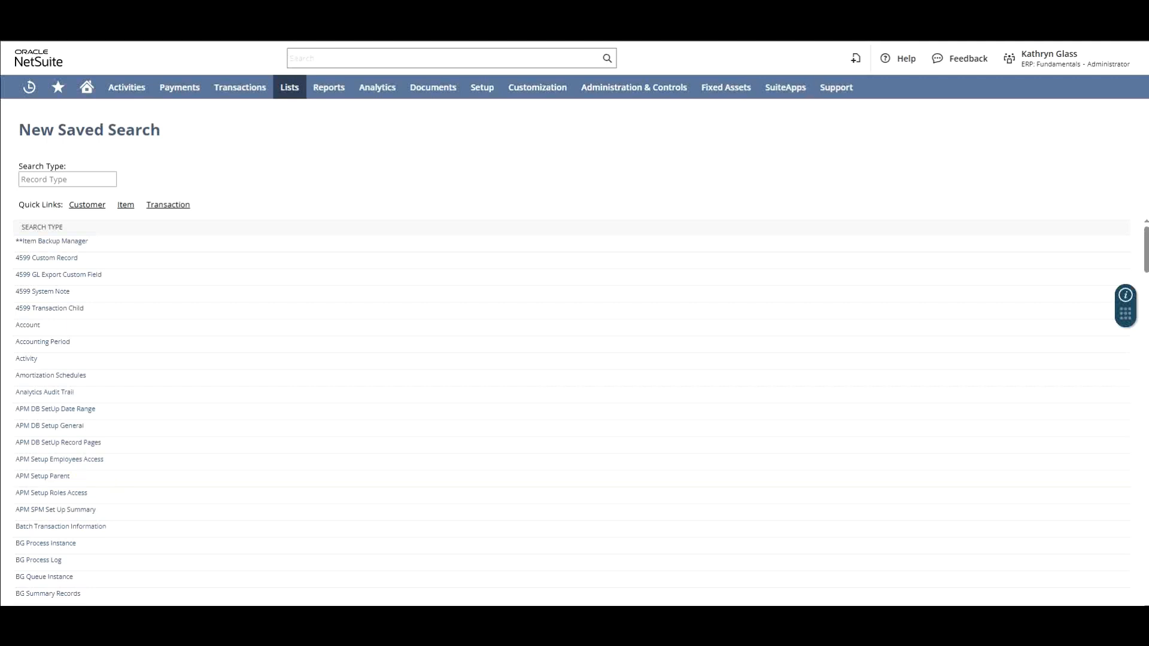
scroll(86, 431, down, 5)
scroll(87, 431, down, 2)
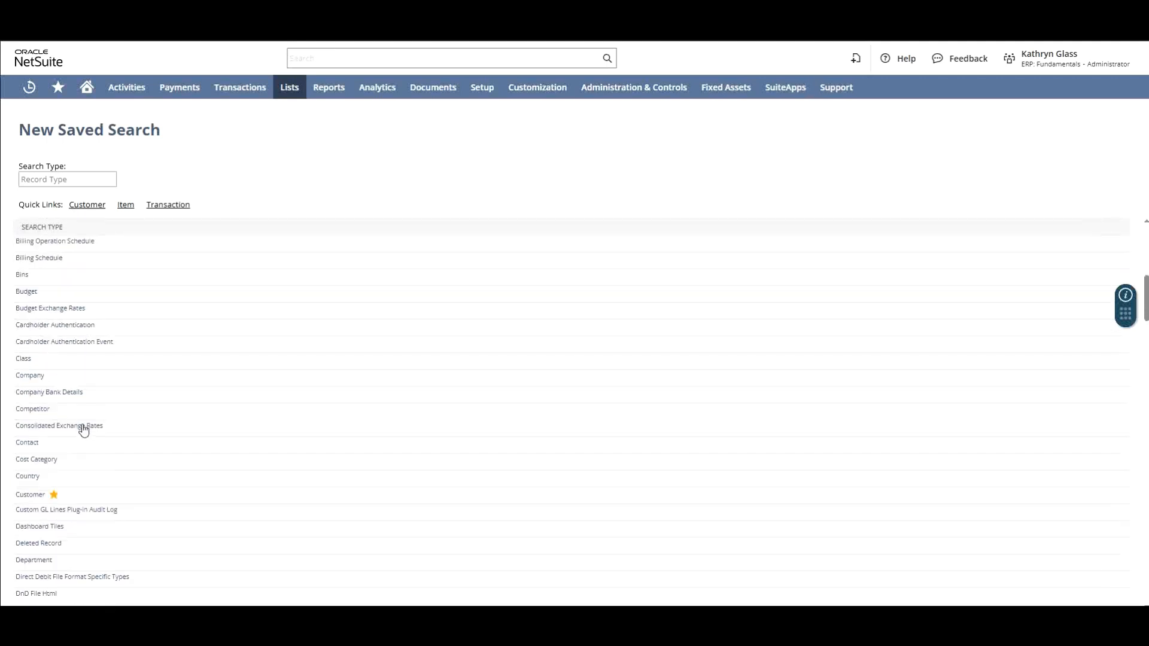
click(31, 496)
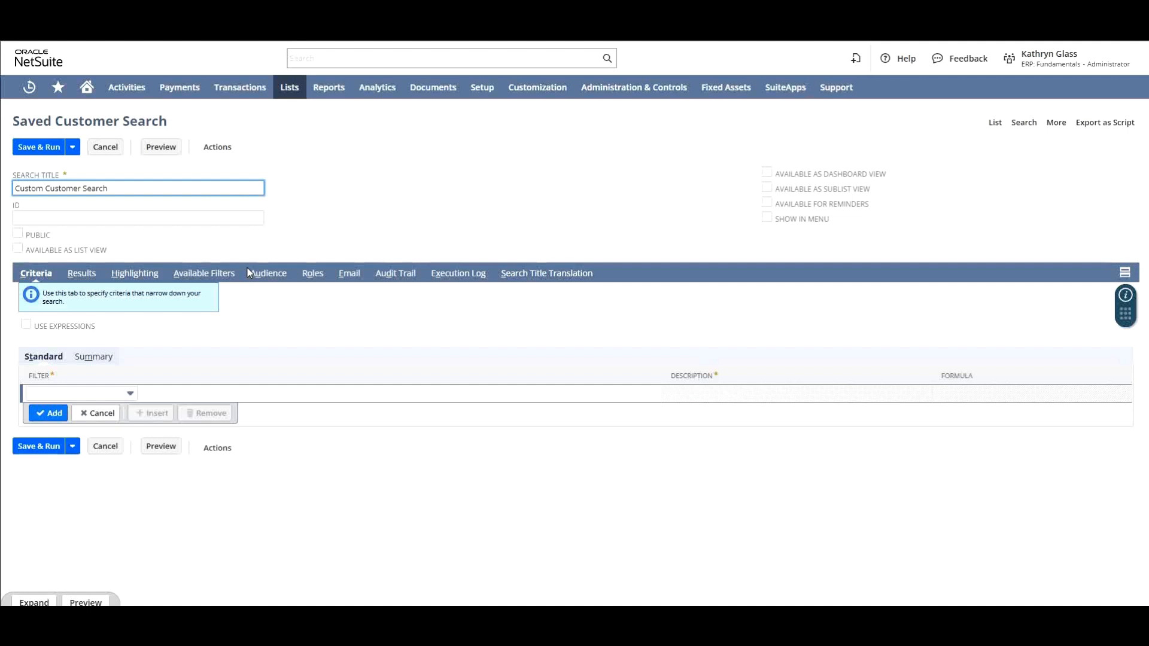
Title the saved search "Customer list: United States - West".
double_click(35, 186)
key(BackSpace)
double_click(67, 190)
text(list)
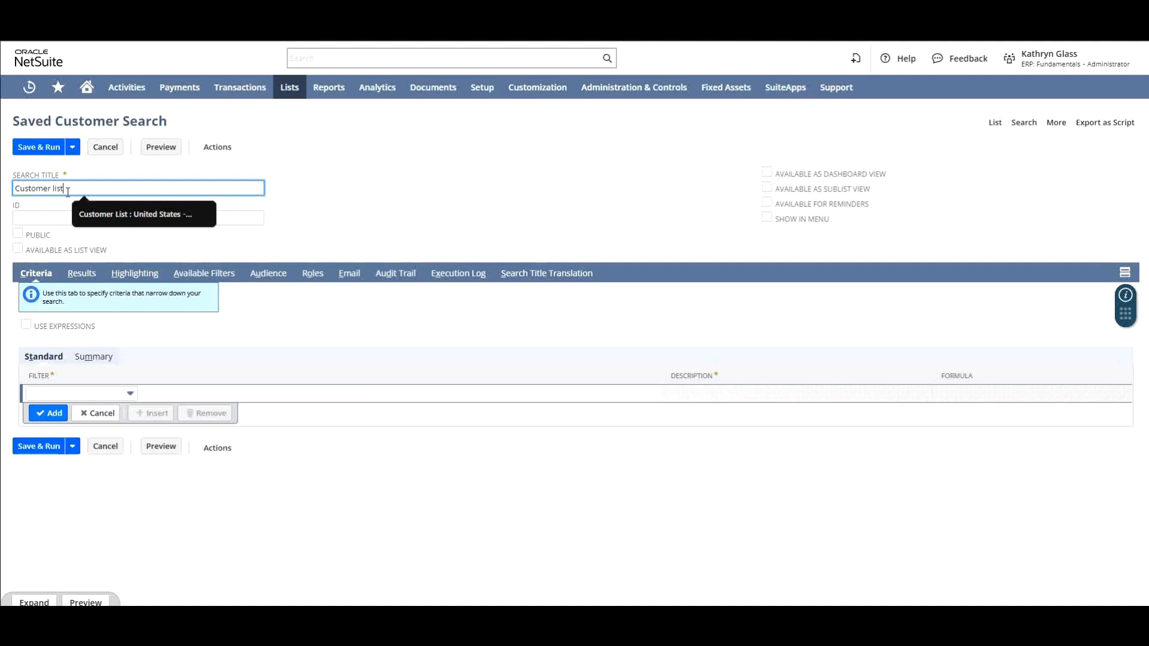
text(: United States - West)
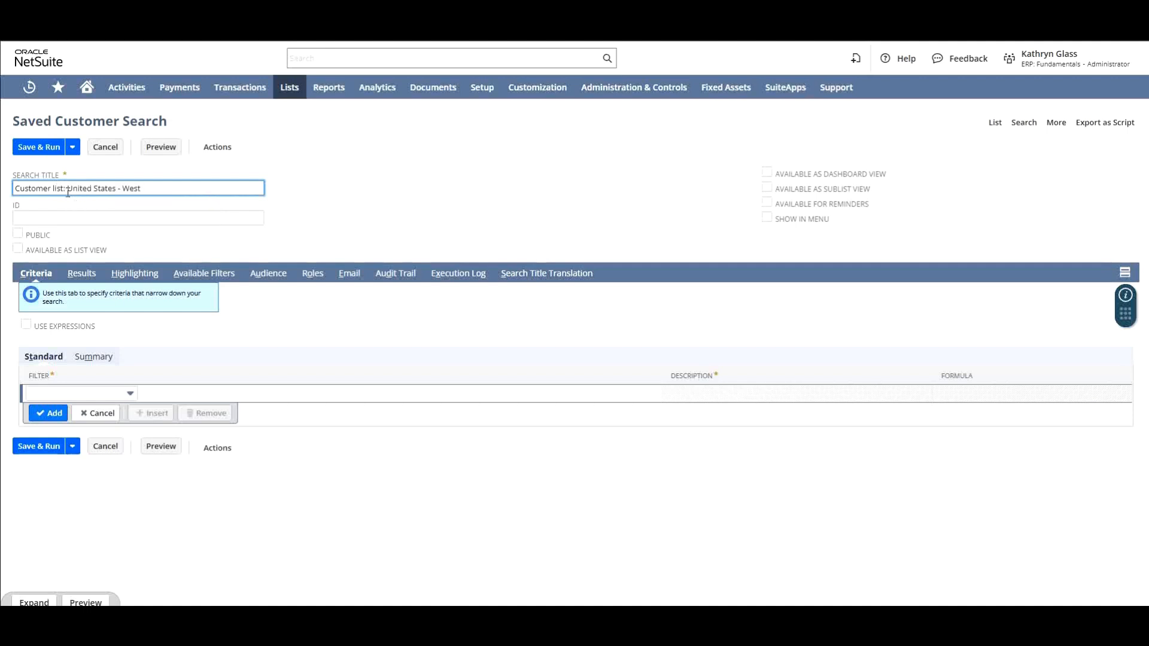
click(77, 219)
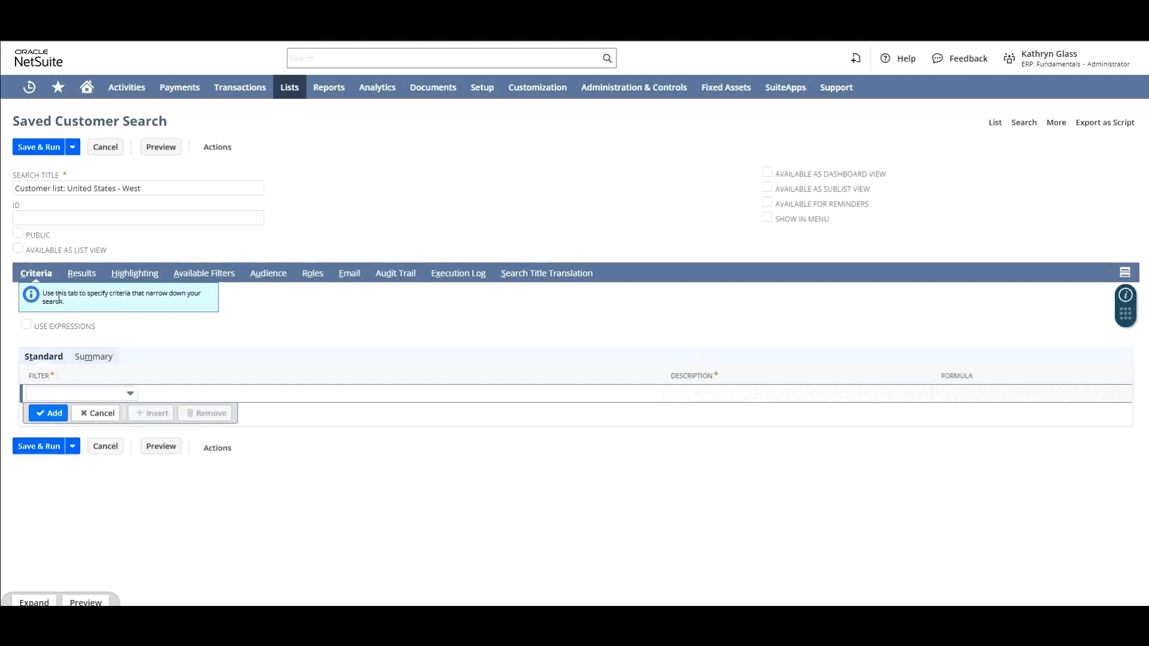
Add a Primary Subsidiary criterion set to any of Parent Company : United States - West.
click(79, 393)
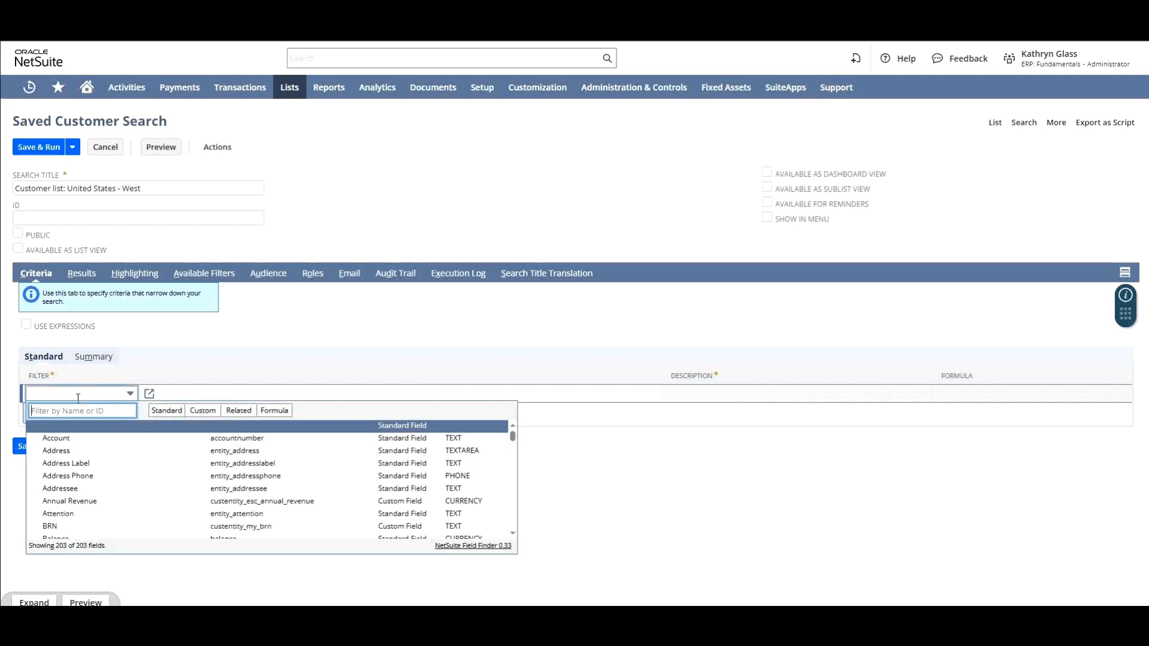
text(prr)
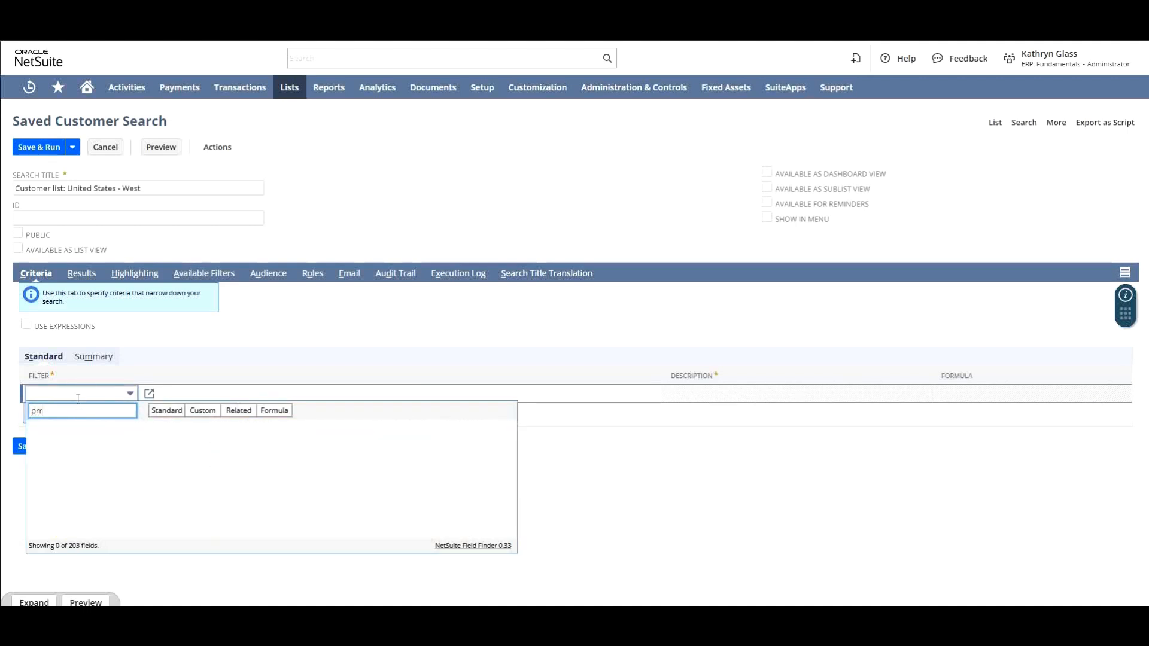
key(BackSpace)
text(ima)
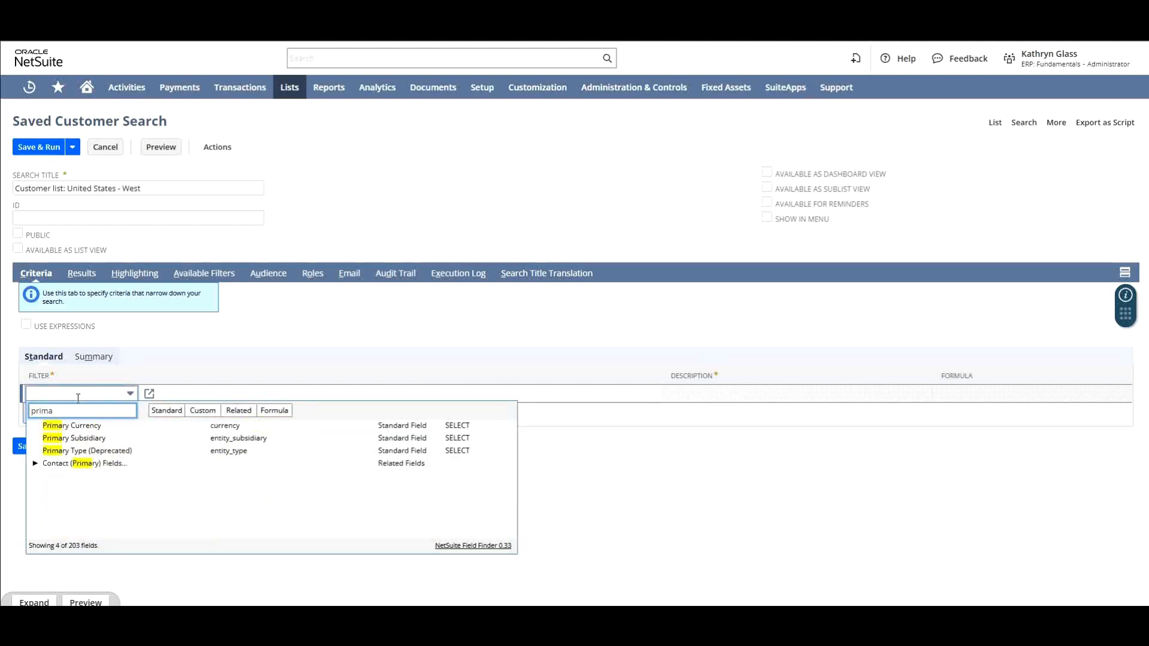
click(66, 439)
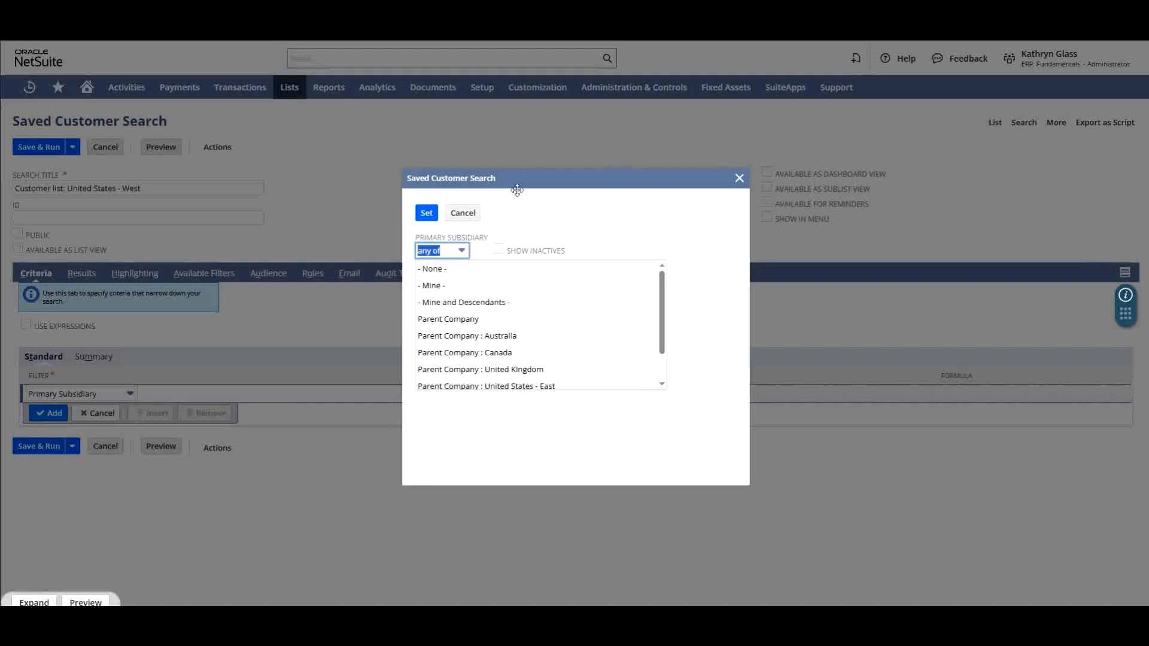
scroll(507, 374, down, 2)
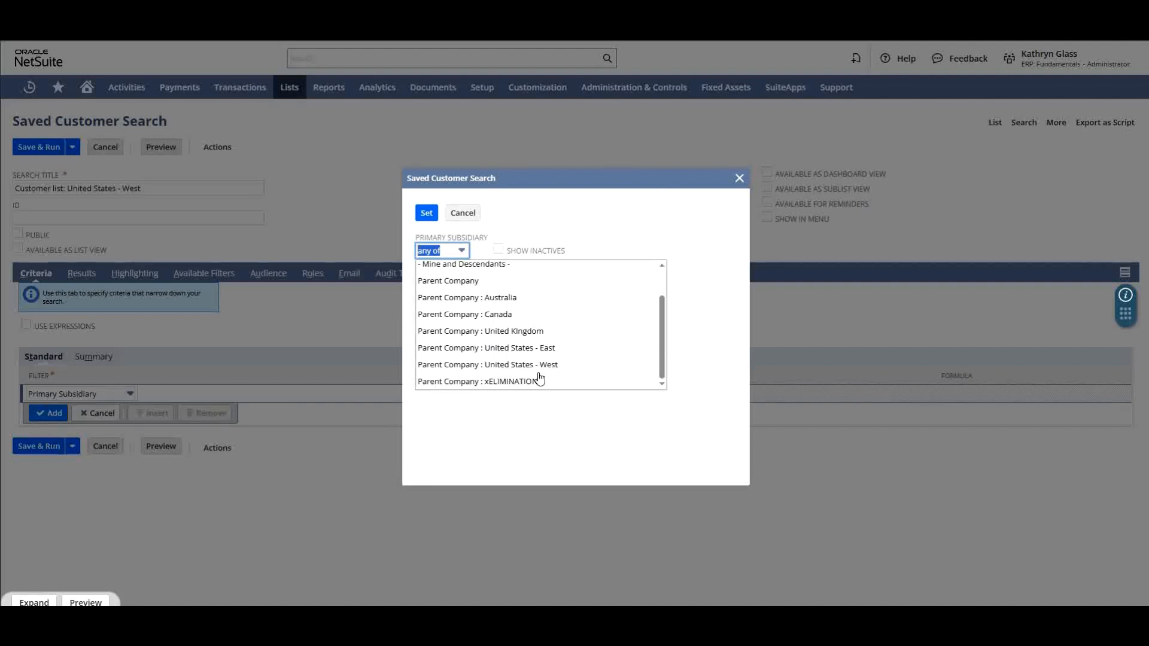
click(550, 366)
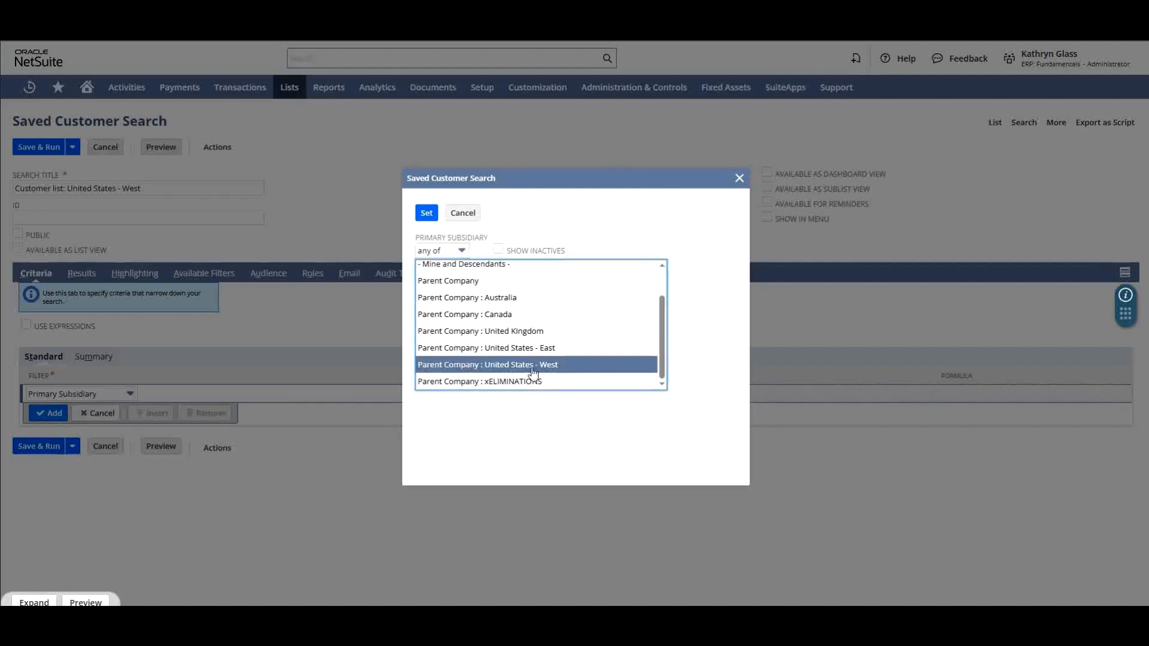
click(426, 213)
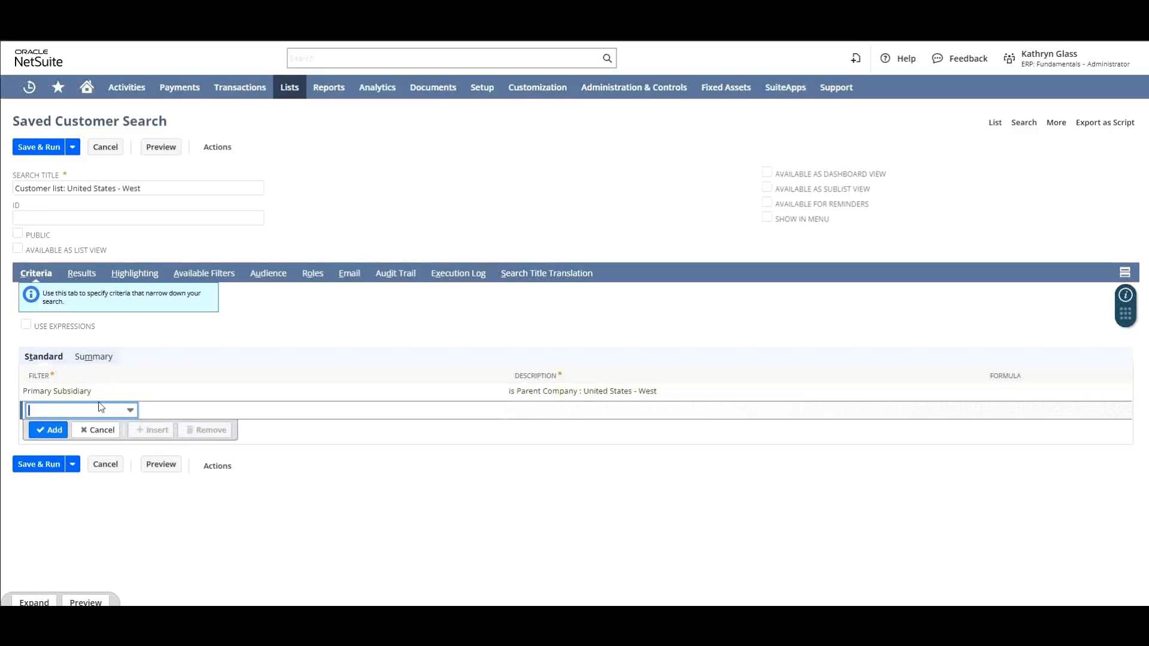
Add the Primary Subsidiary (no hierarchy) field as a column in the search results.
click(81, 273)
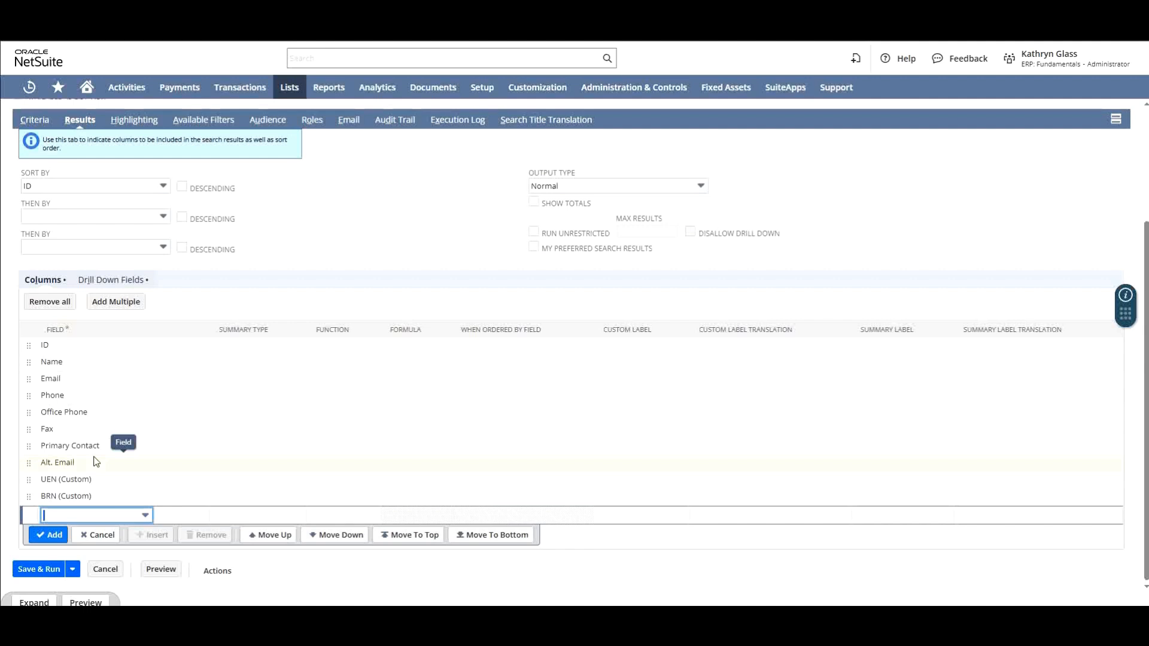
click(133, 514)
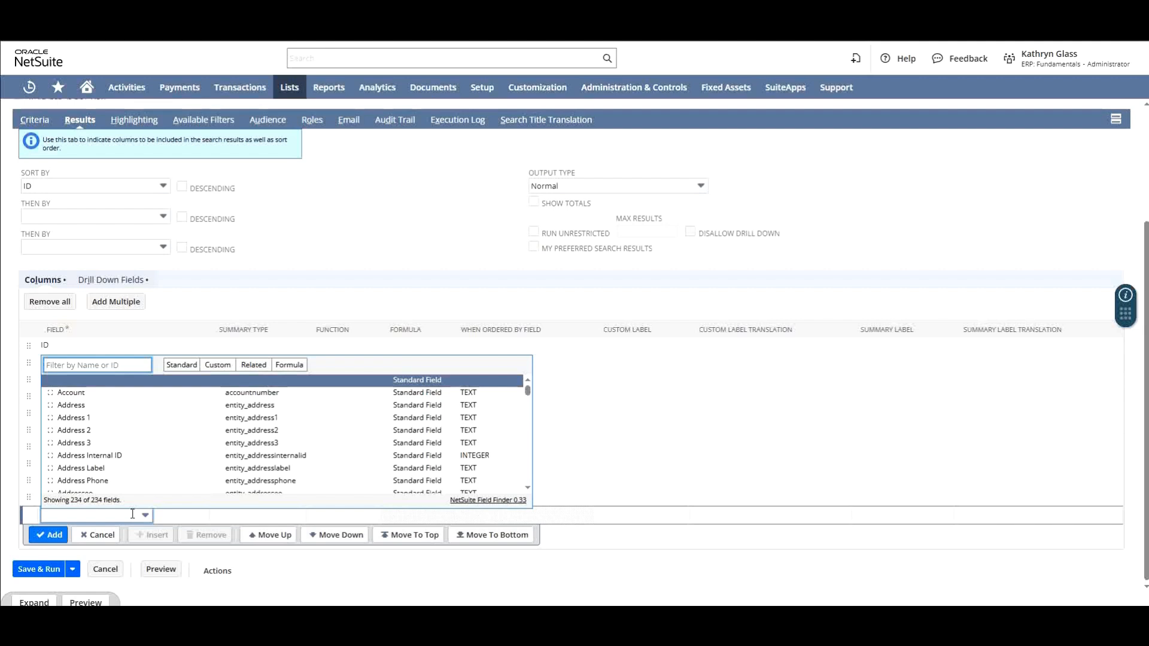
text(prim)
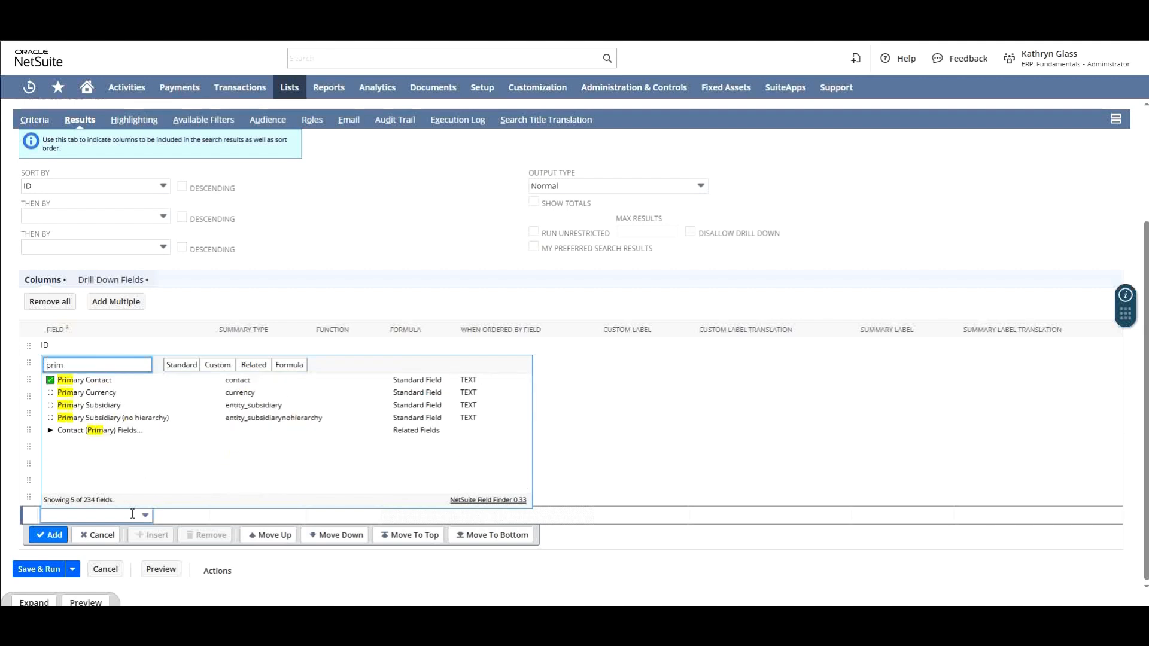
click(110, 418)
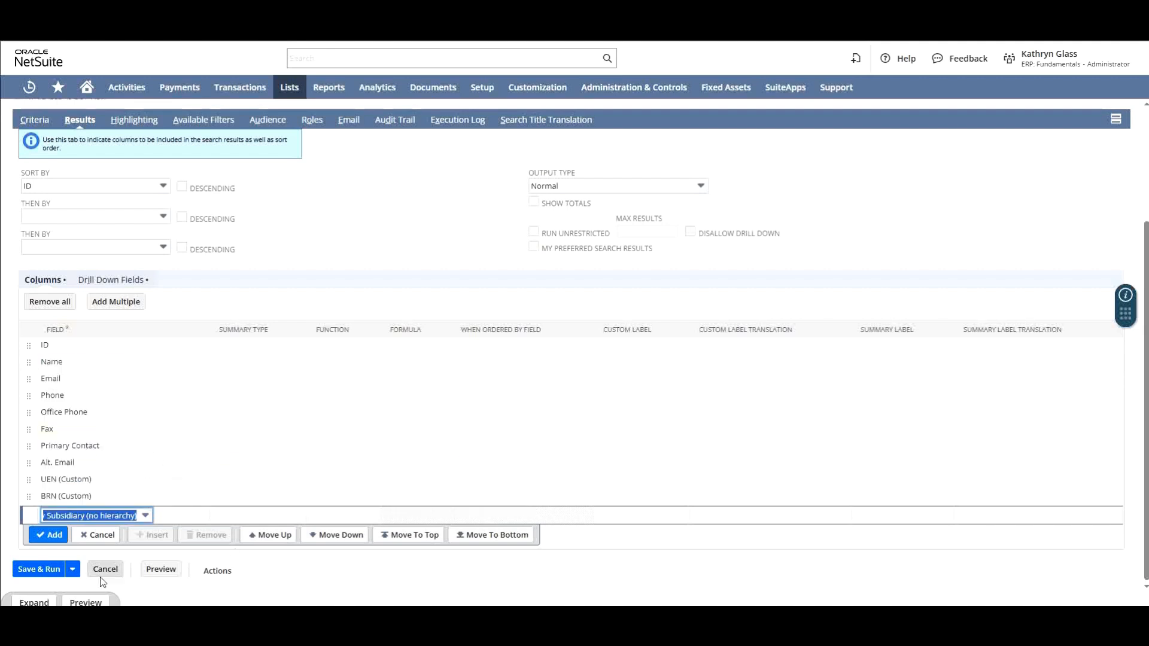
click(51, 535)
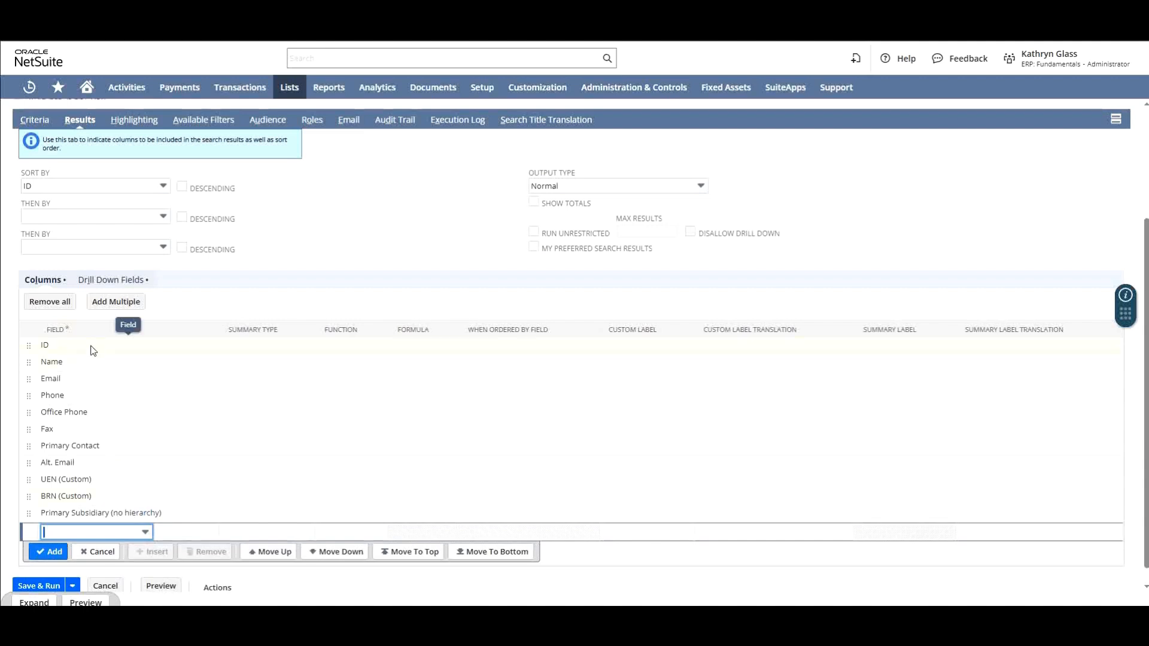
Remove the Alt. Email, UEN (Custom) and BRN (Custom) columns from the search results.
click(100, 466)
click(206, 484)
click(207, 486)
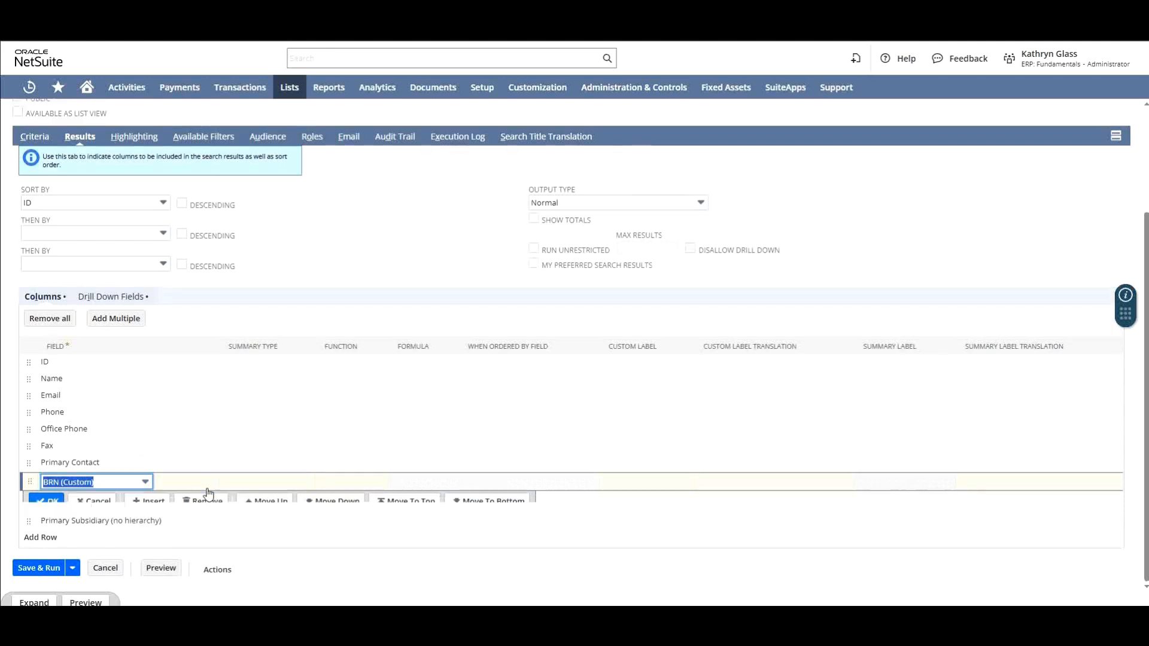
click(207, 501)
click(51, 537)
Save and run the customer search, and dismiss the analytics promotion banner above the results.
scroll(52, 514, up, 3)
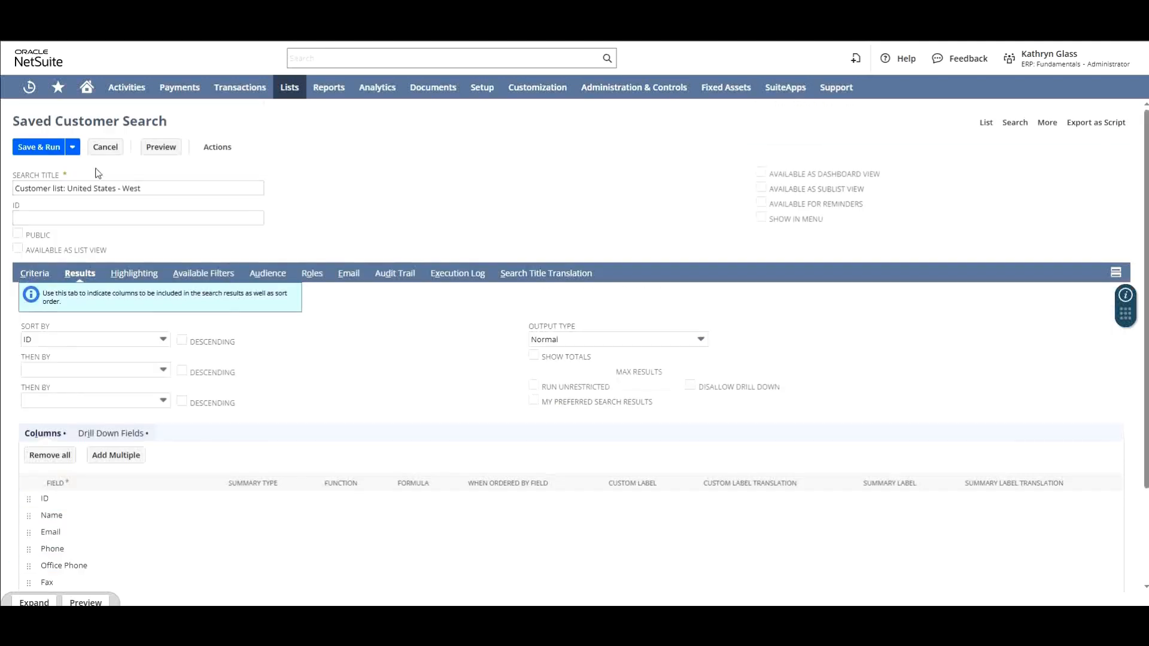
click(33, 151)
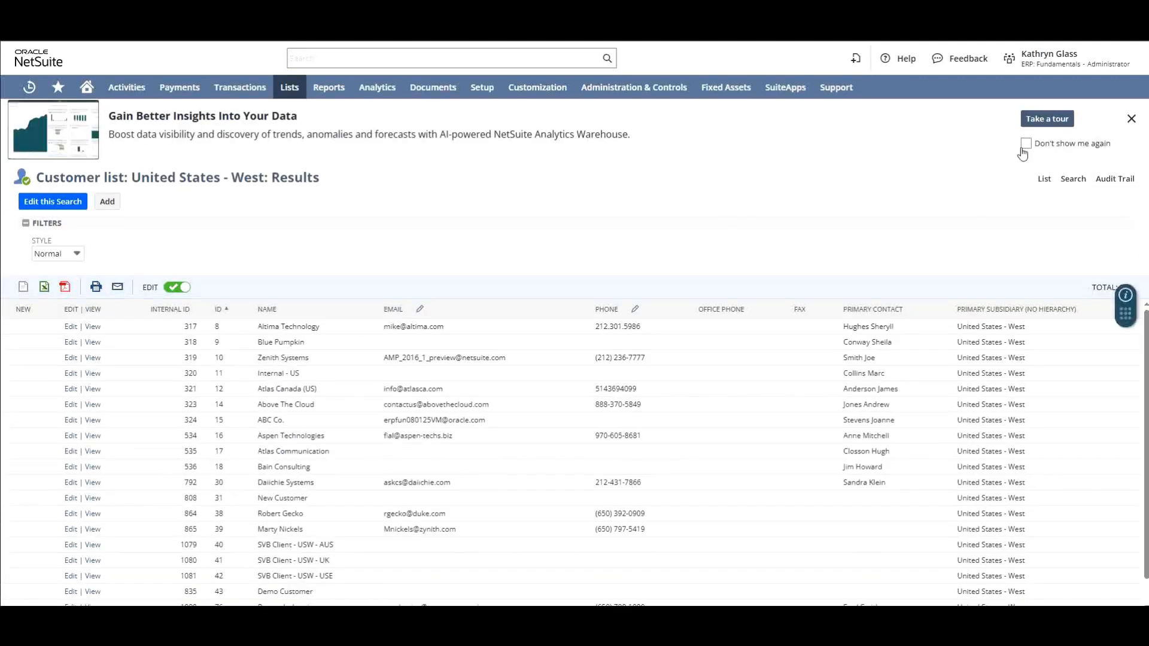
click(1131, 119)
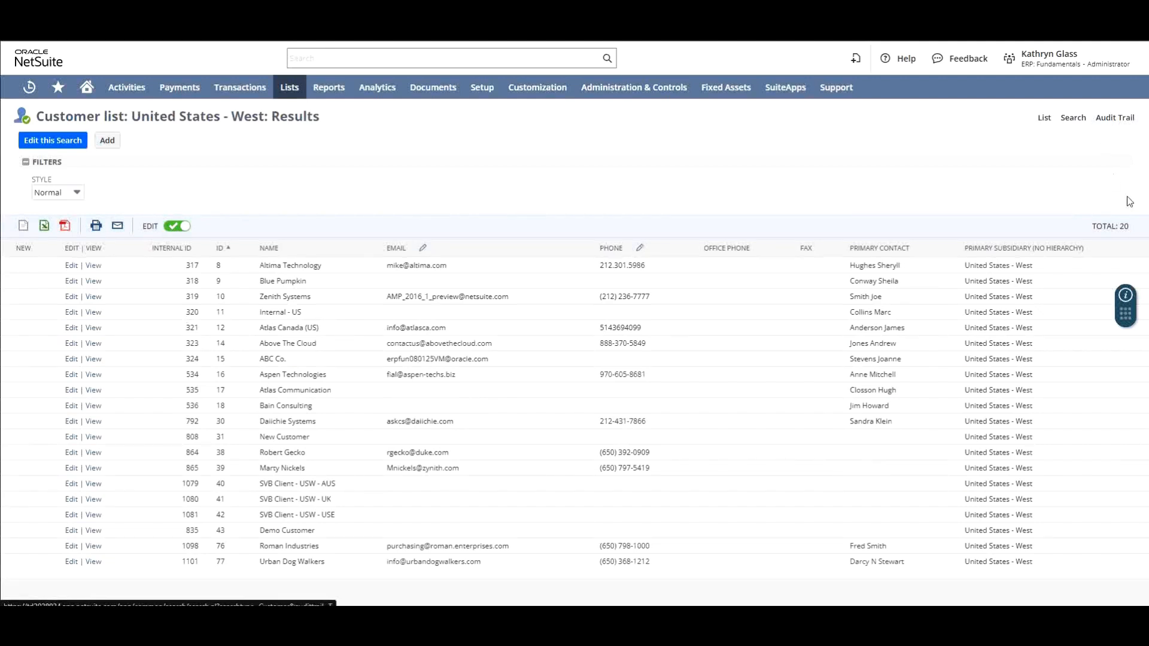
Check the total of the search results and the sales rep on the Above The Cloud customer record.
drag(1133, 226, 1090, 228)
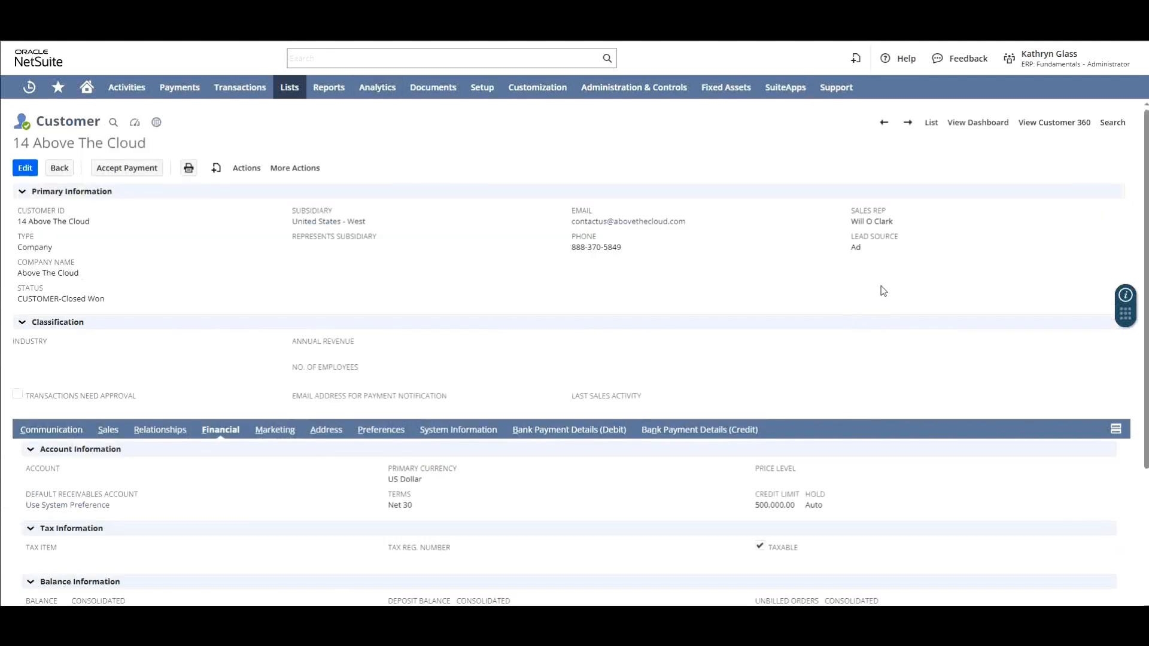
drag(895, 223, 852, 225)
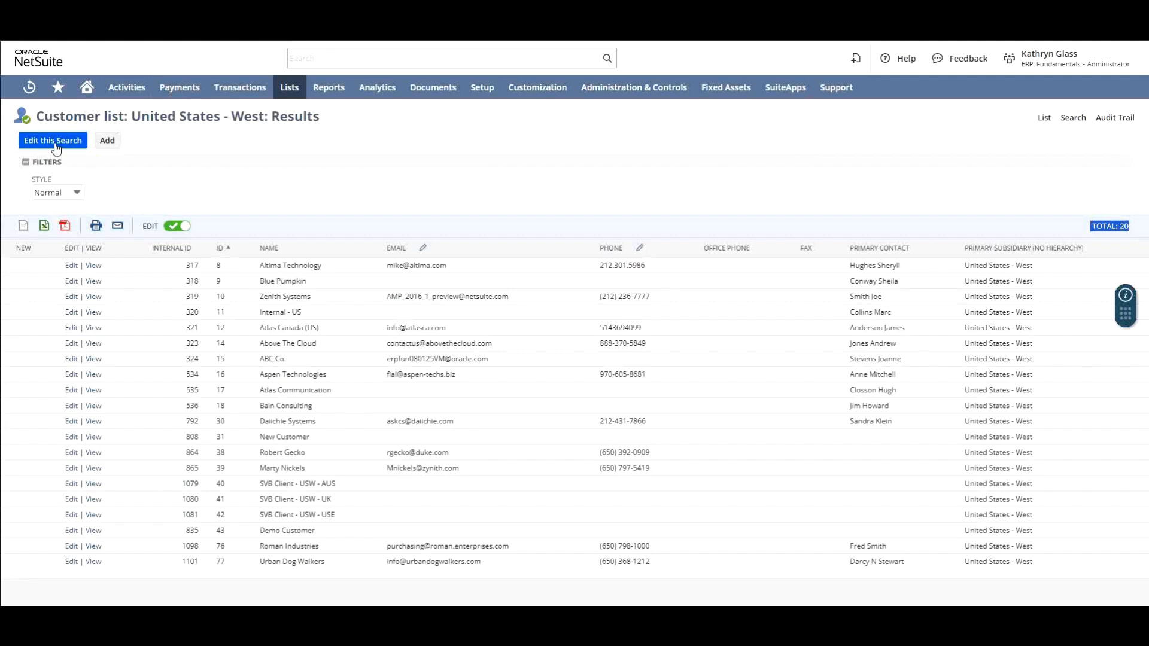
Edit the search to add a Sales Rep criterion for the last sales rep listed, and save and run it.
click(54, 141)
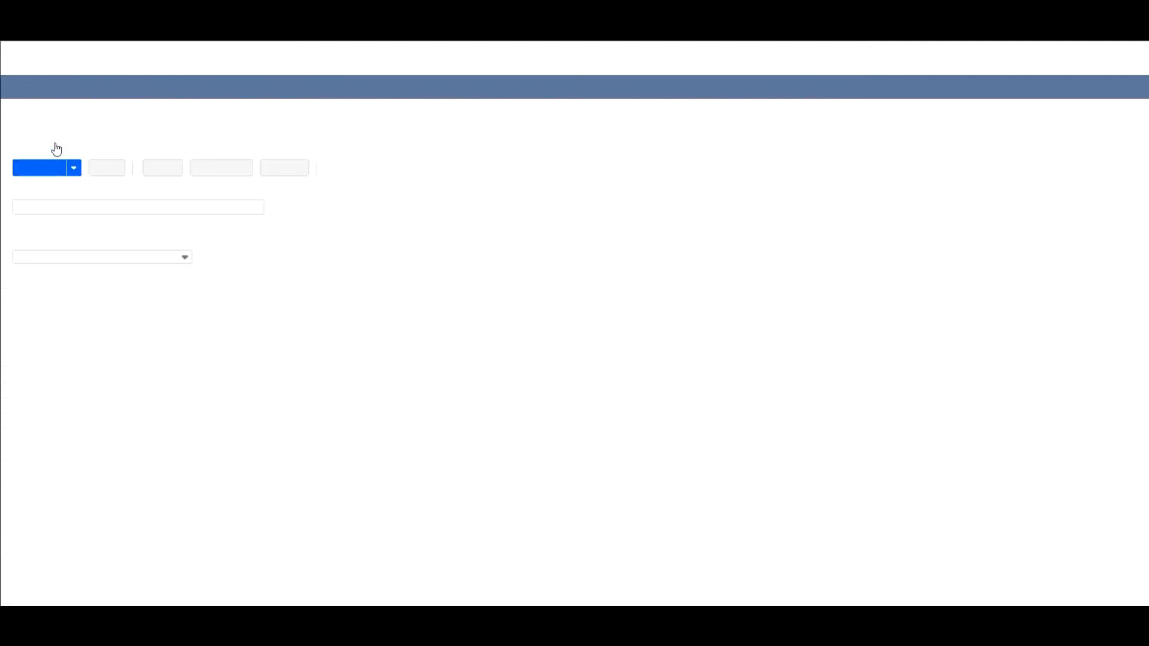
click(72, 457)
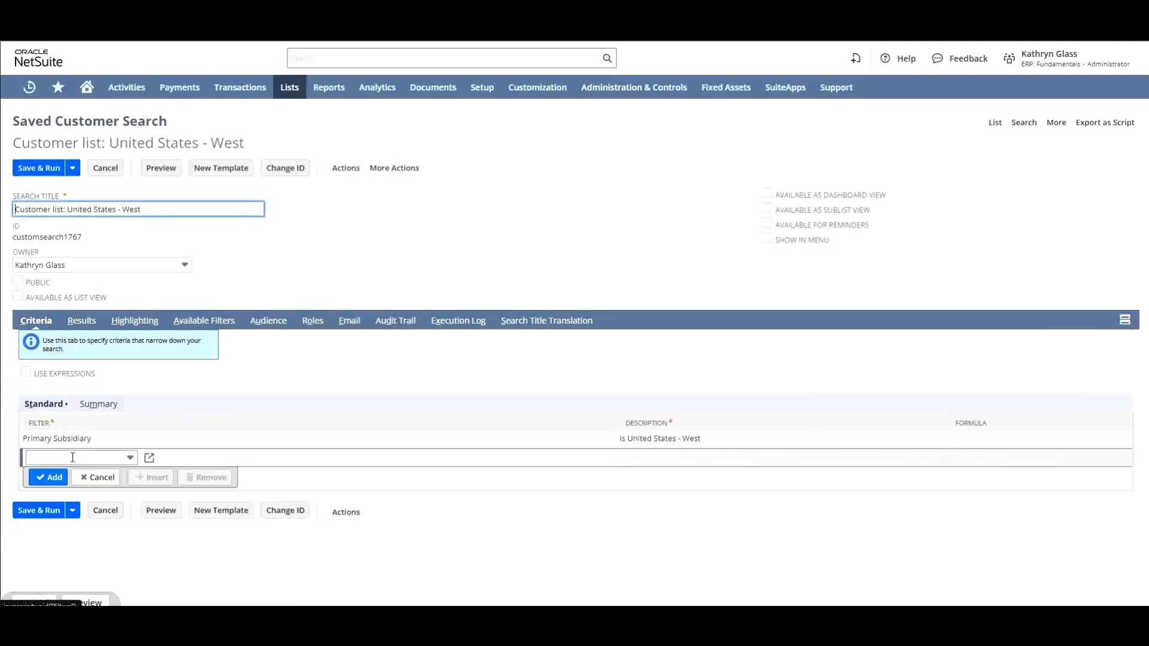
text(sales)
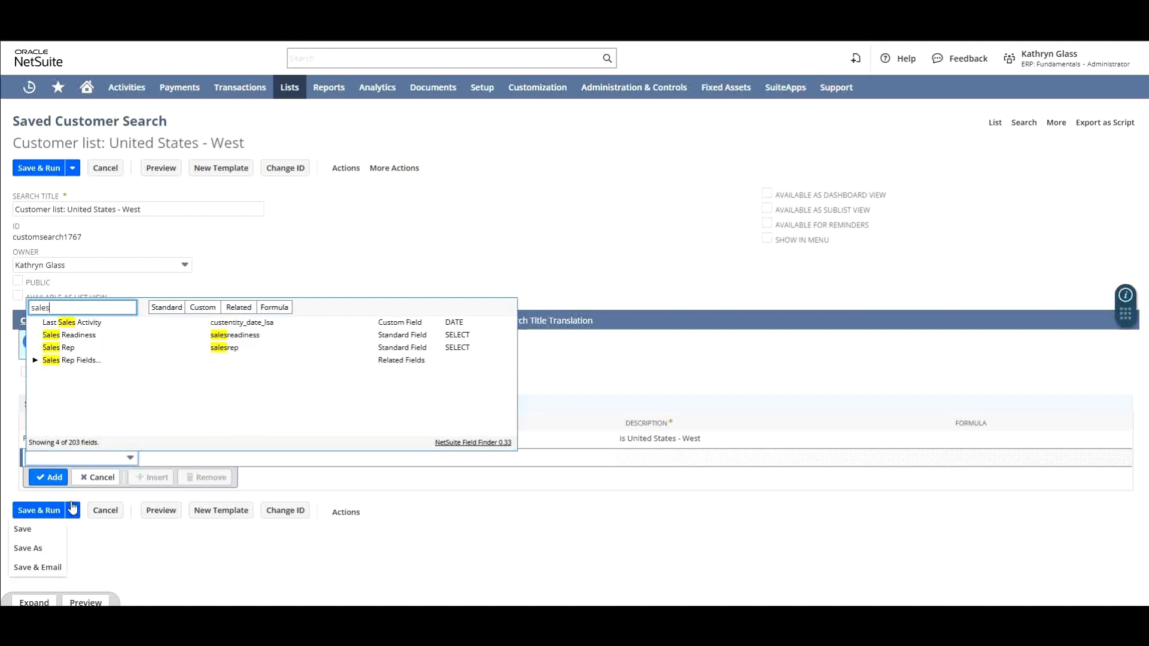
click(89, 348)
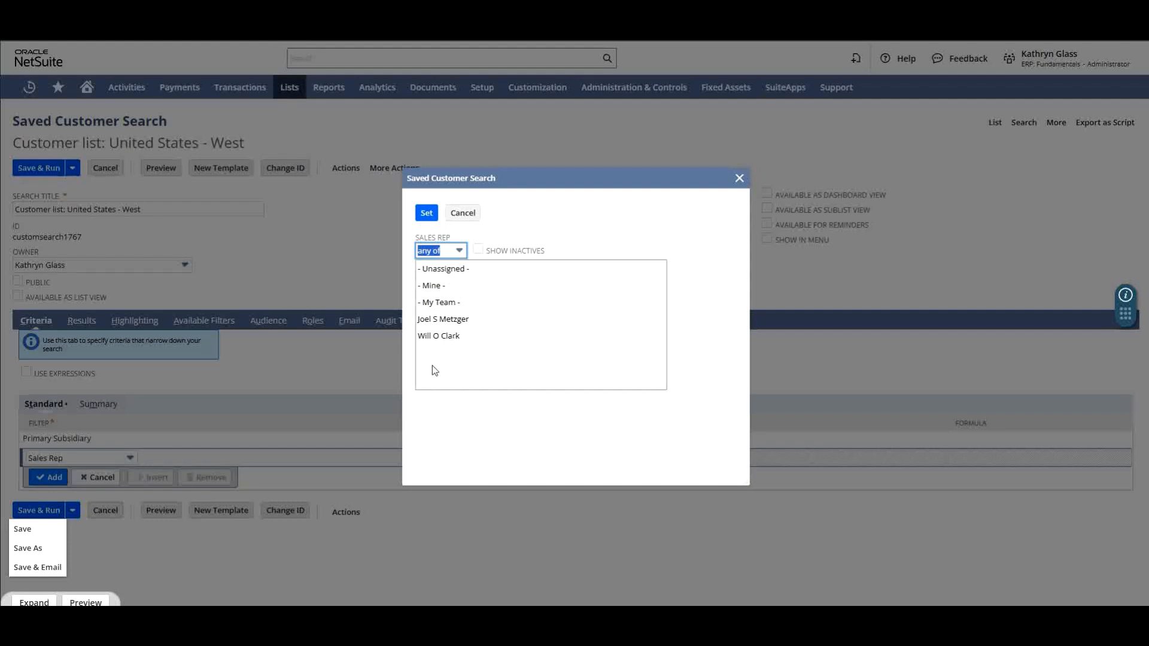
click(446, 336)
click(426, 214)
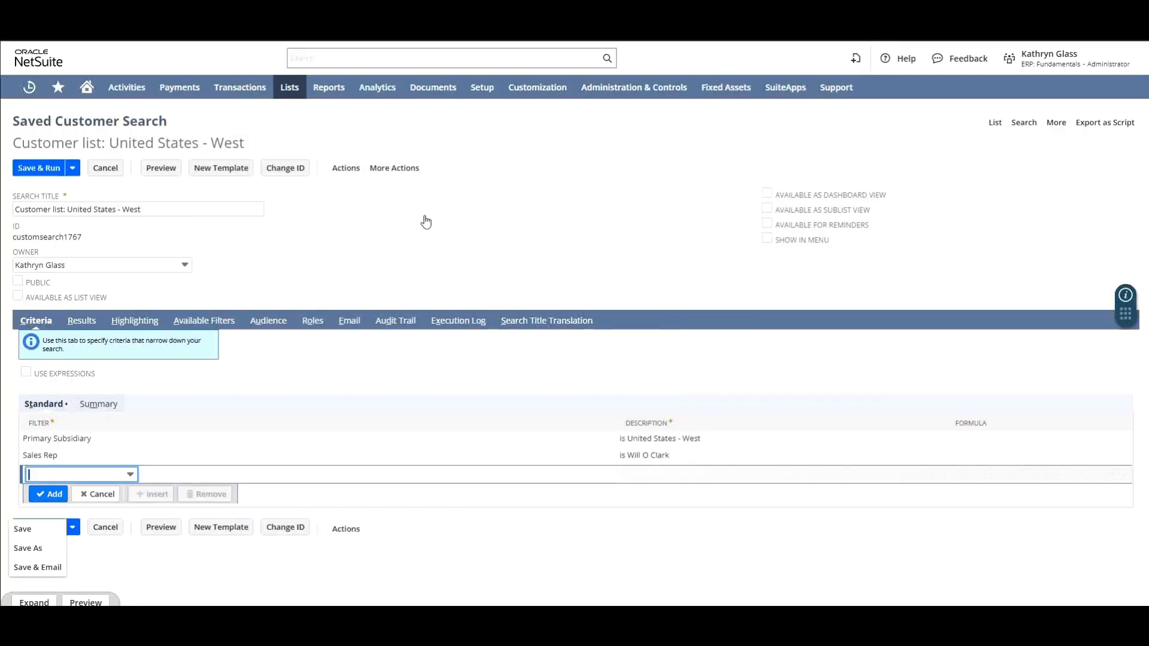
click(40, 170)
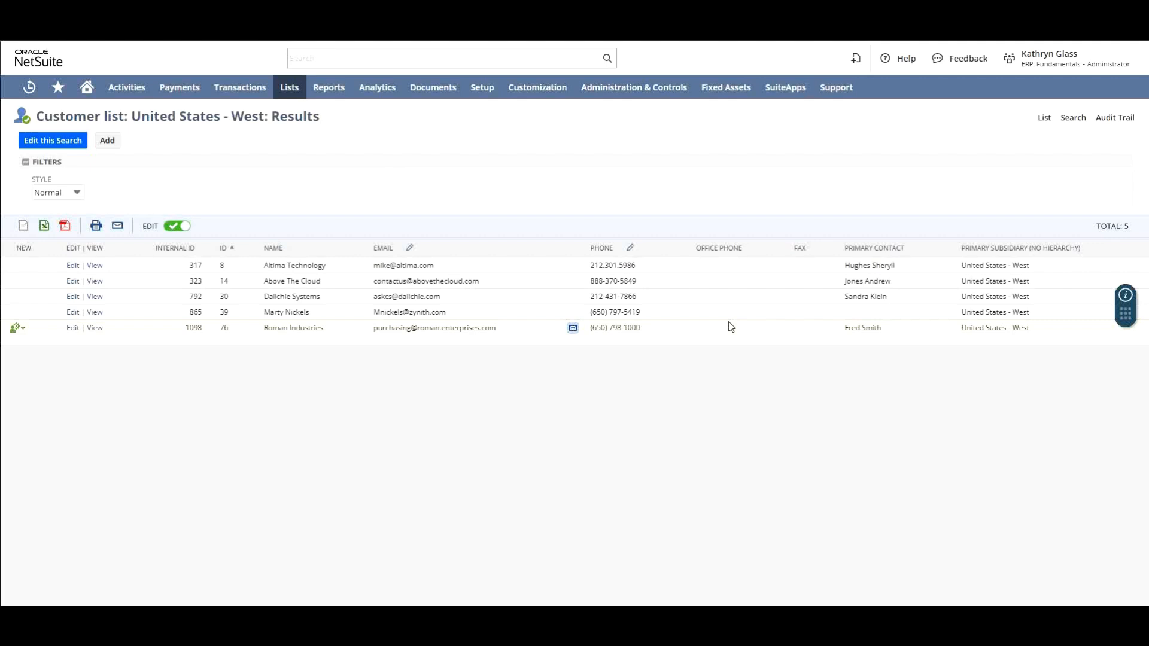
Edit the customer search to add Lead Source as a result column, and save and run it.
click(53, 144)
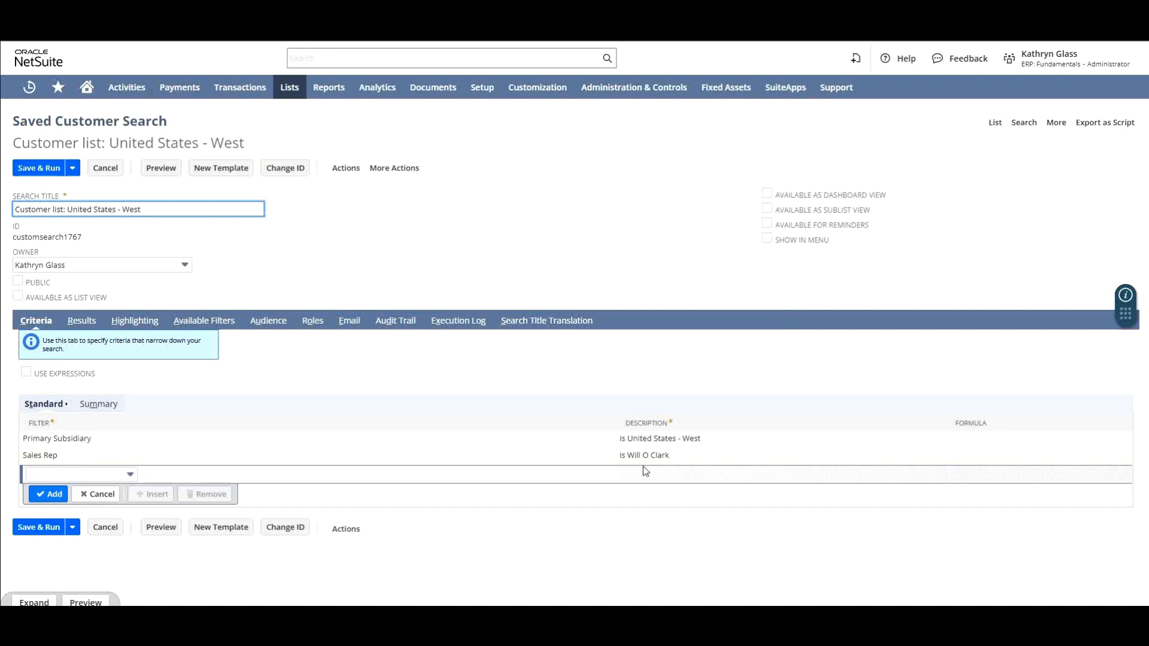
click(81, 321)
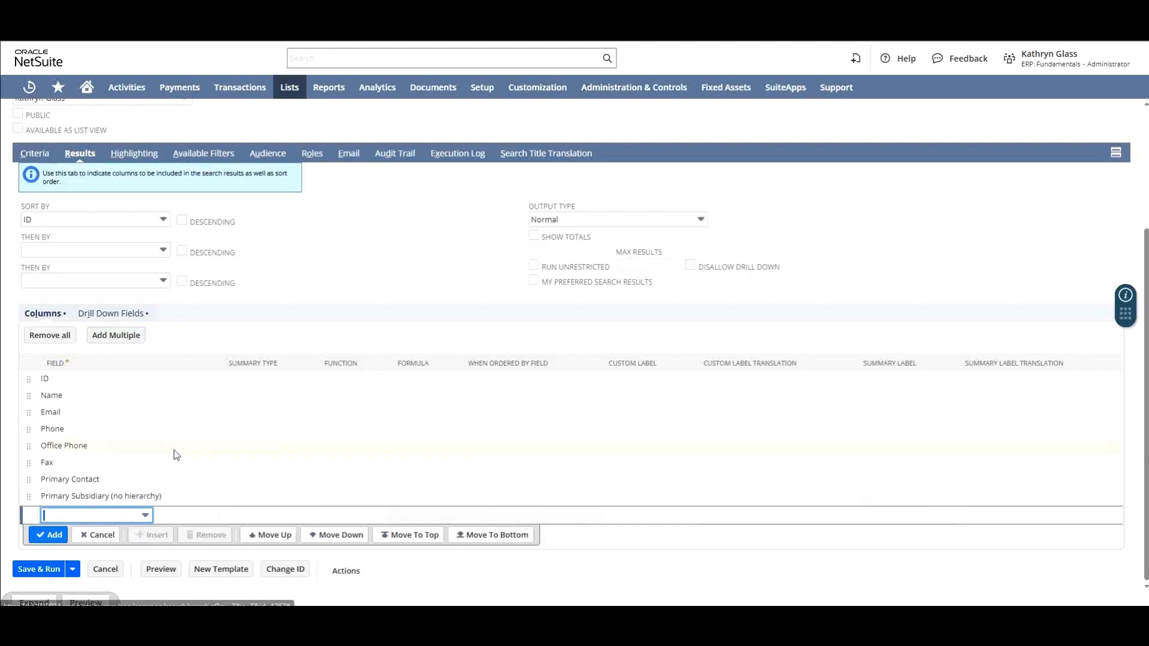
click(133, 512)
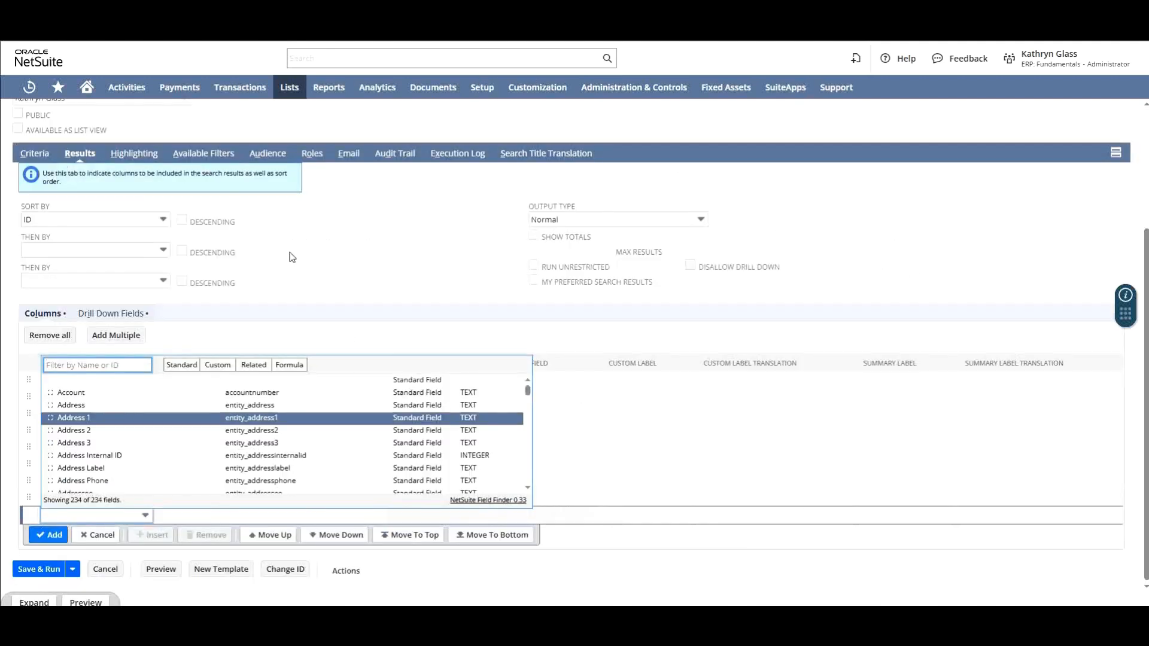
text(leas)
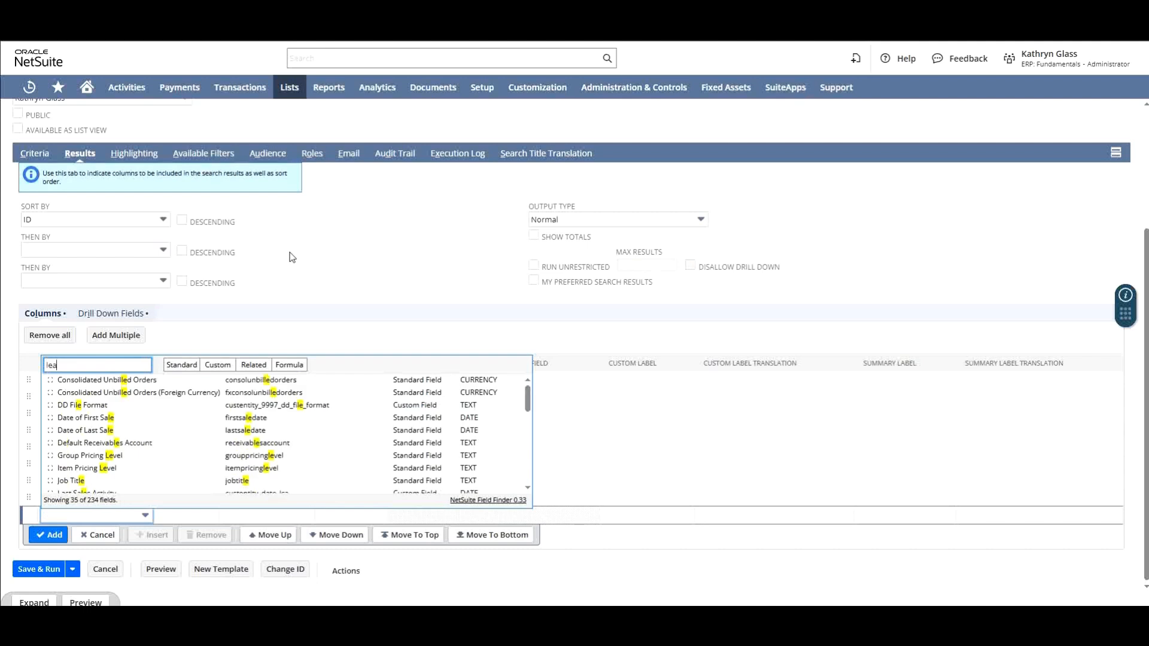
key(BackSpace)
text(d)
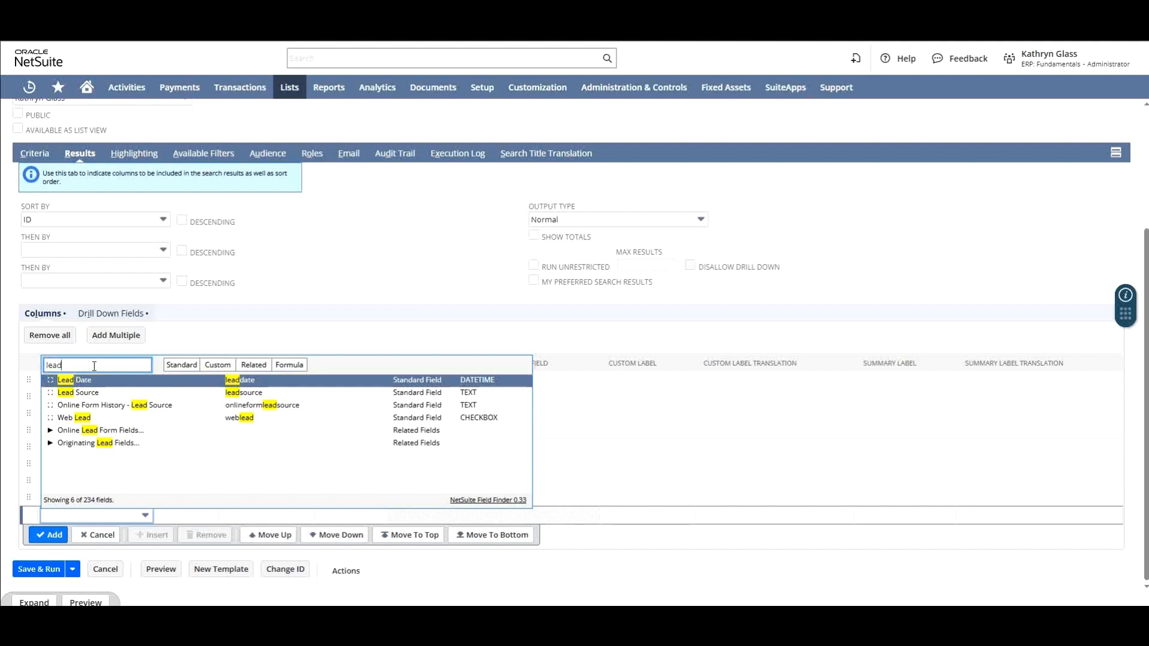
click(94, 395)
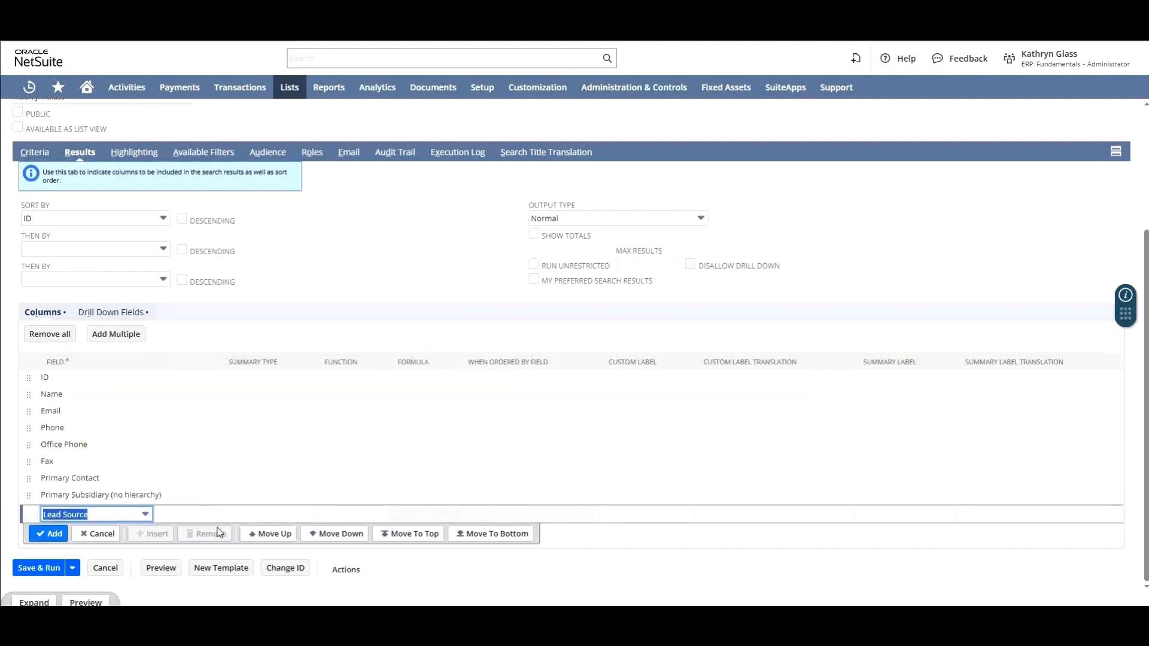
click(54, 533)
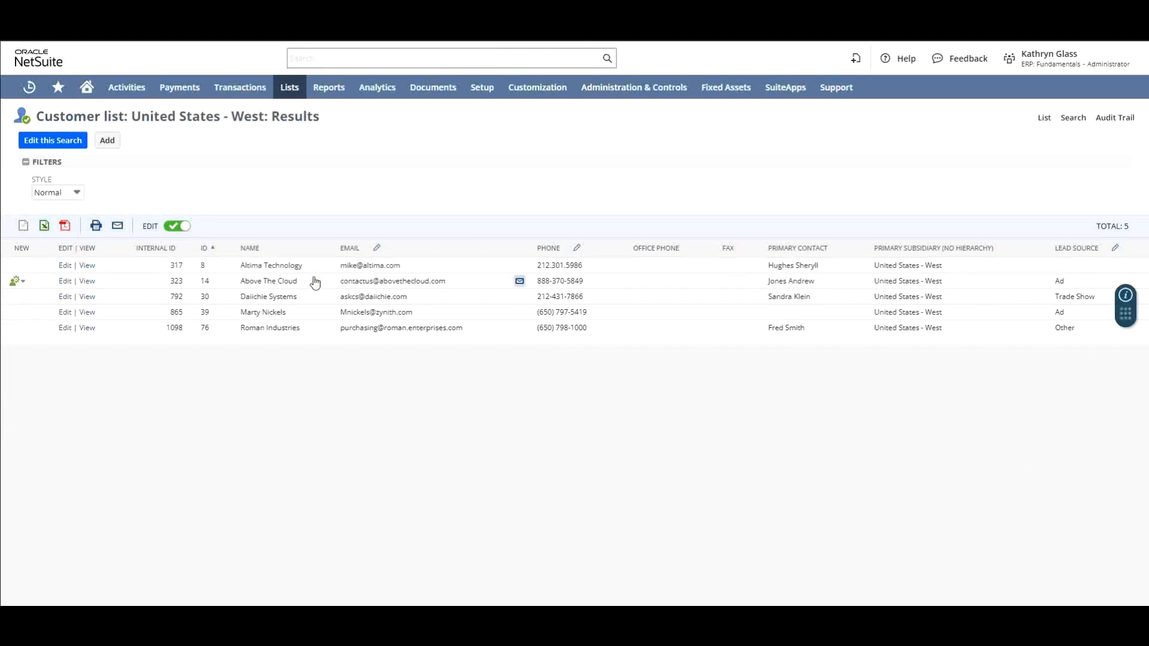
drag(237, 289, 307, 293)
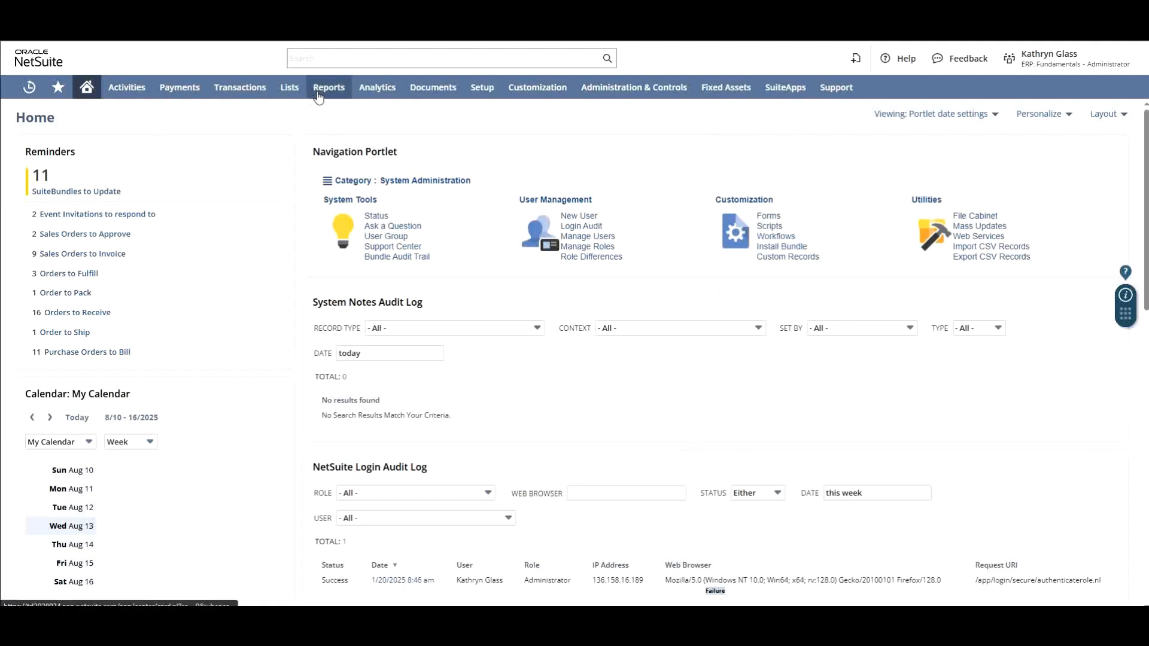
Start a new saved search and choose Transaction as its search type.
mouse_move(329, 88)
mouse_move(362, 416)
scroll(363, 419, down, 2)
mouse_move(359, 331)
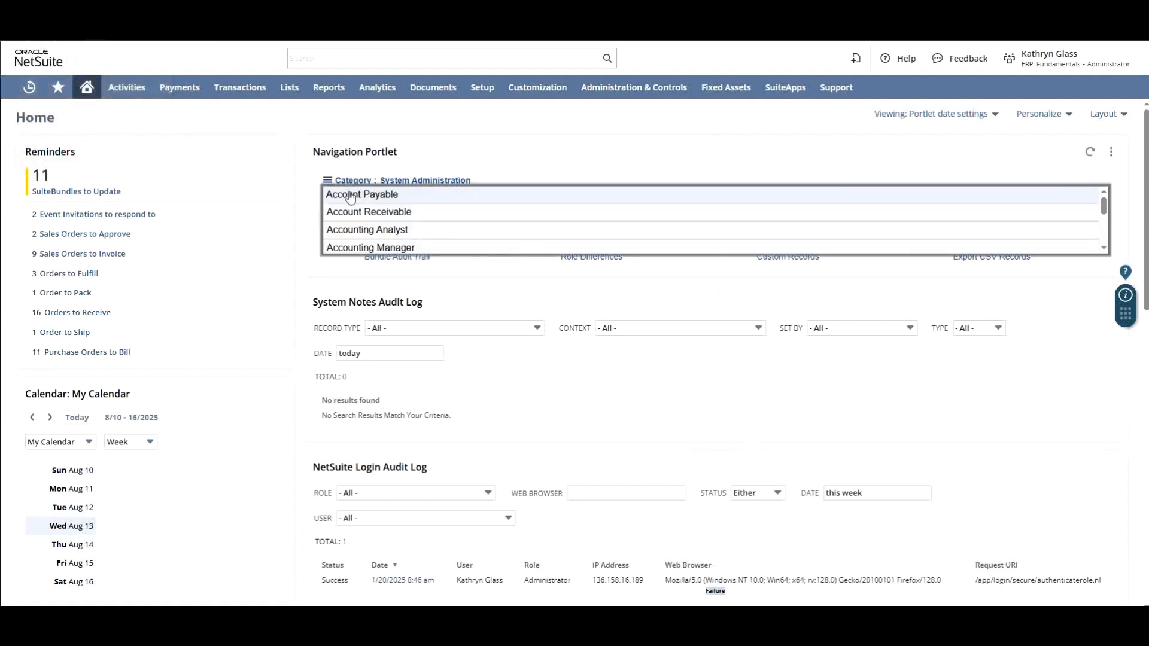
mouse_move(290, 88)
mouse_move(352, 256)
mouse_move(371, 234)
mouse_move(473, 236)
click(600, 237)
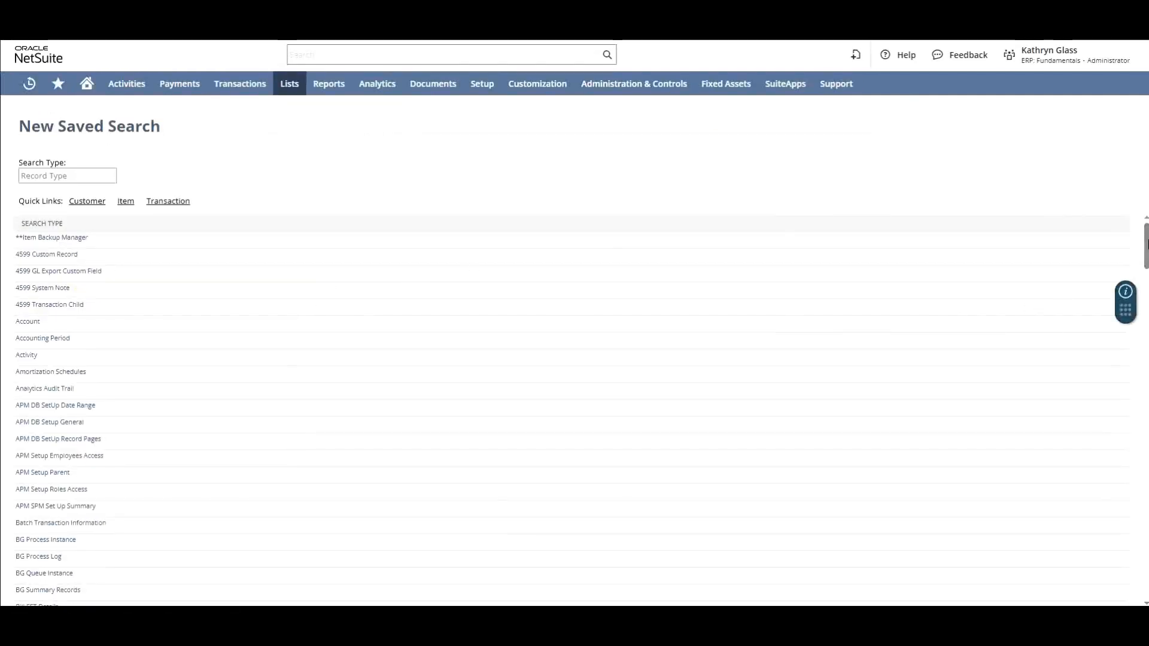
drag(1145, 244, 1145, 575)
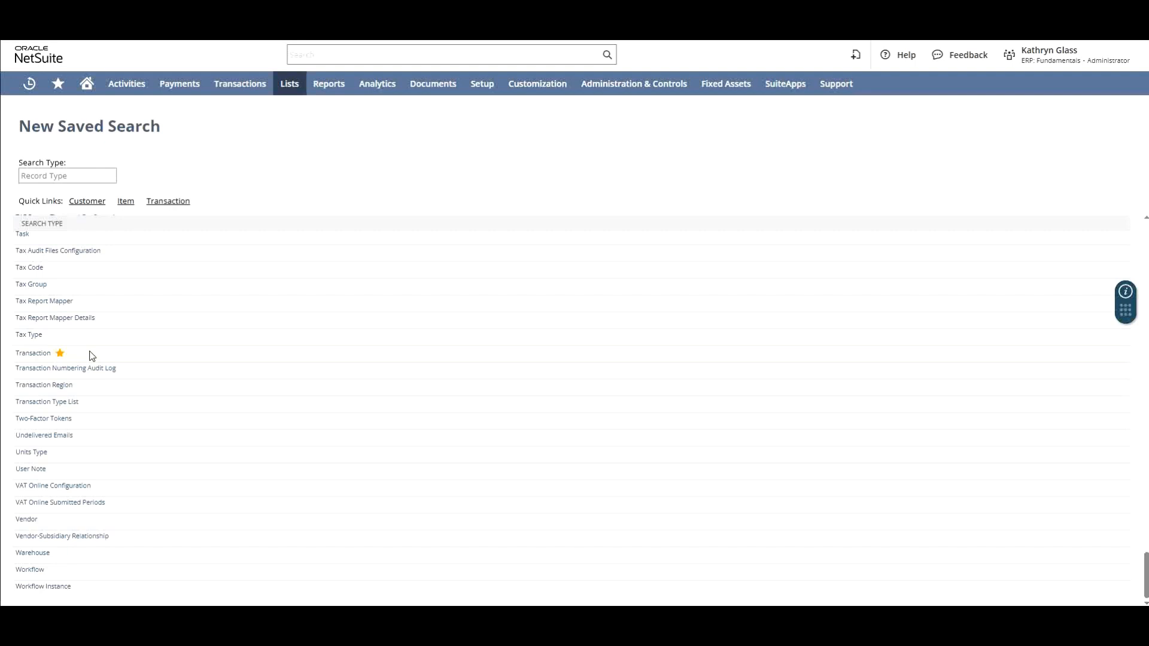
Title the saved transaction search "Open Invoices".
drag(28, 117, 184, 120)
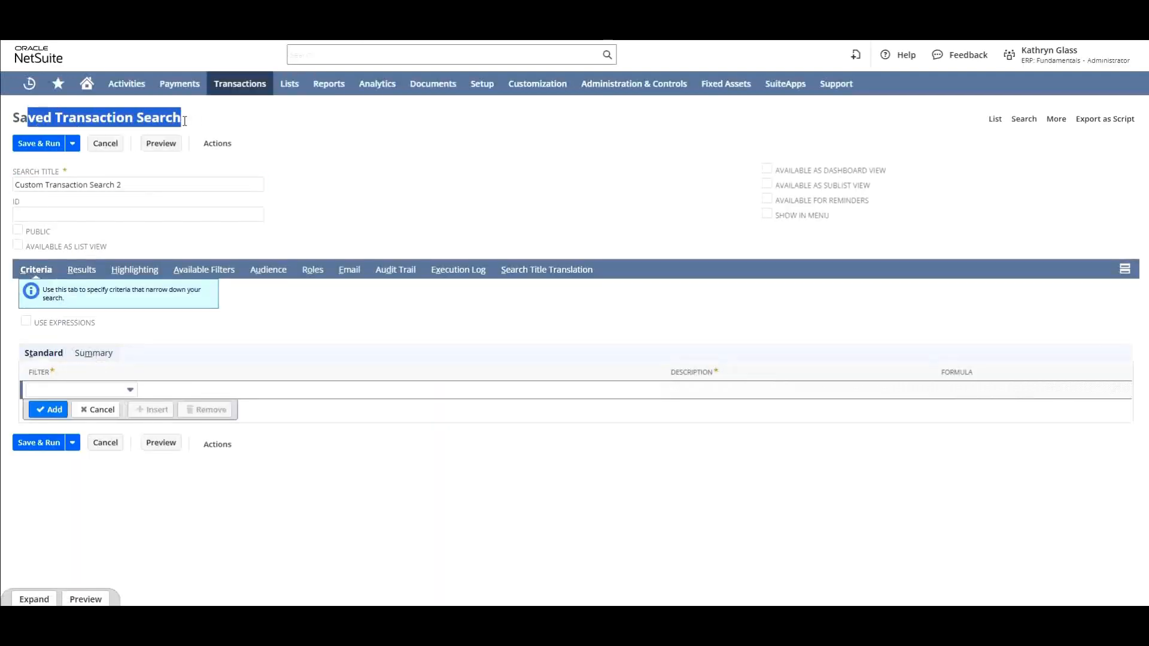
click(303, 132)
drag(135, 186, 5, 186)
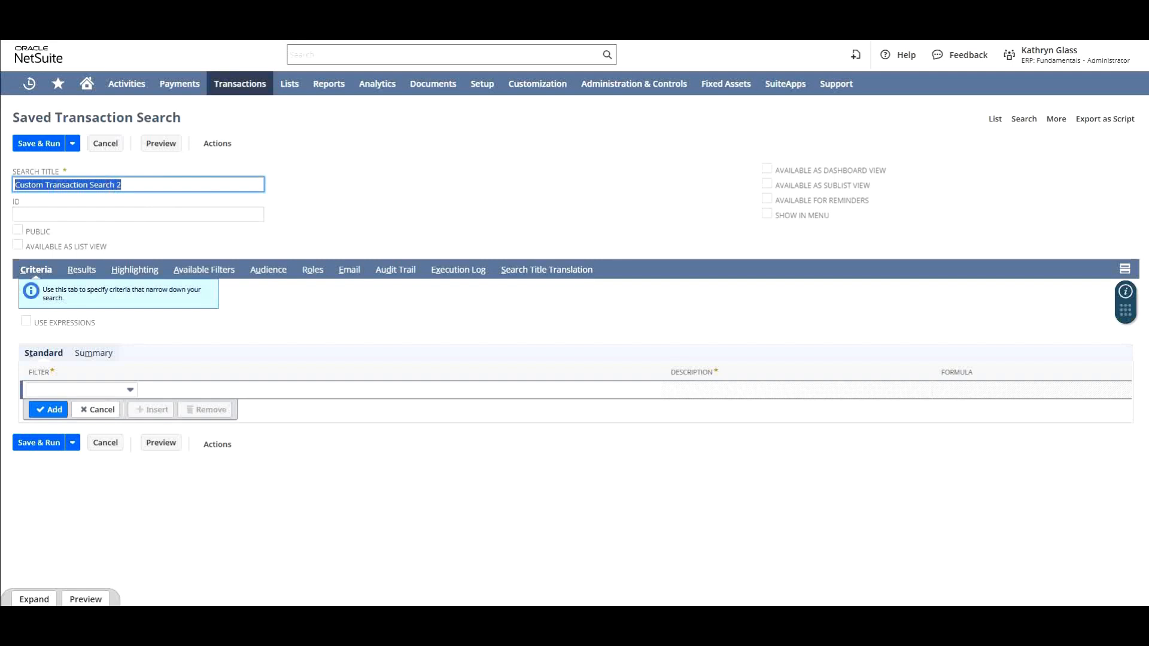
text(Open Invoices)
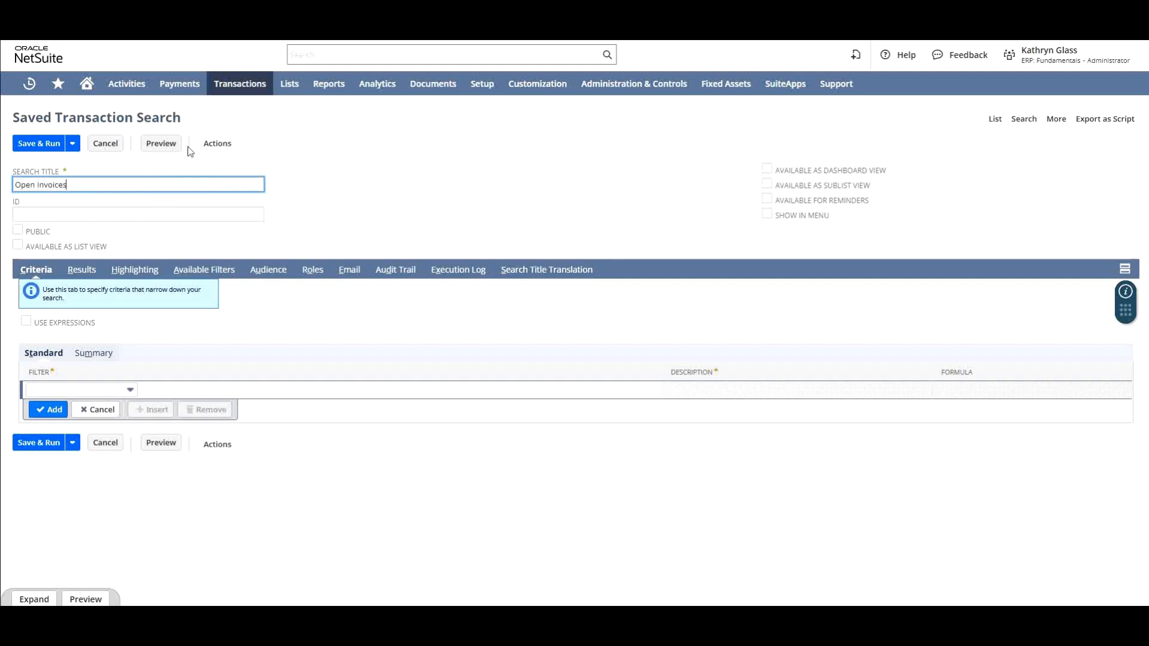
click(350, 235)
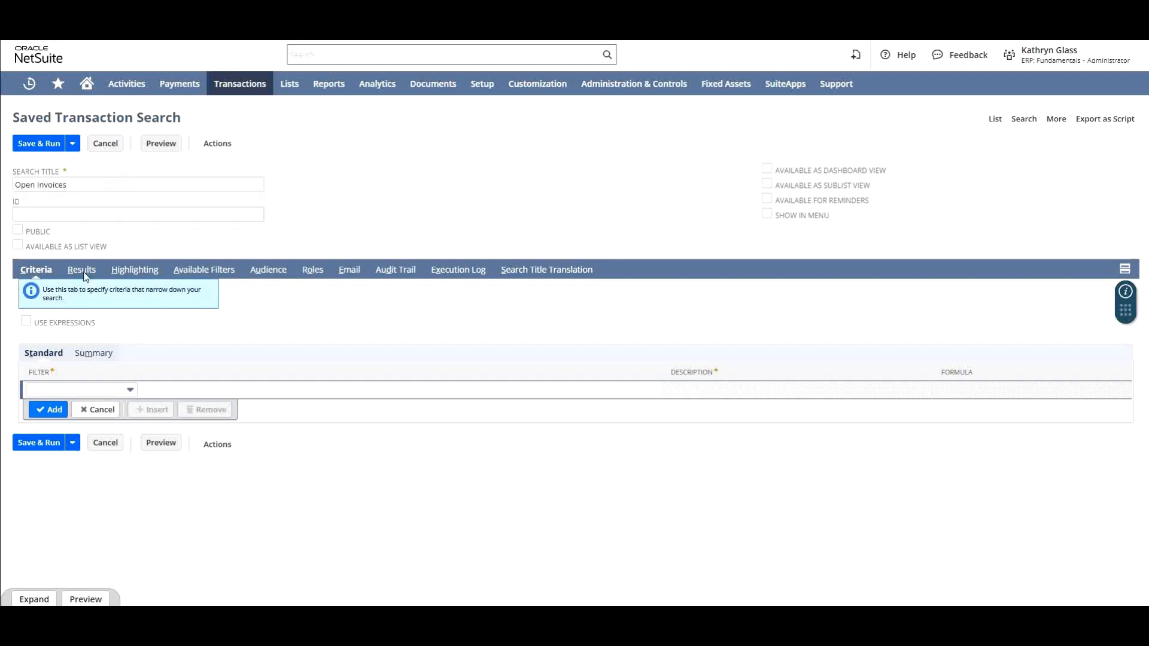
Add a Status criterion matching any of Invoice:Open and Invoice:Pending Approval.
click(119, 387)
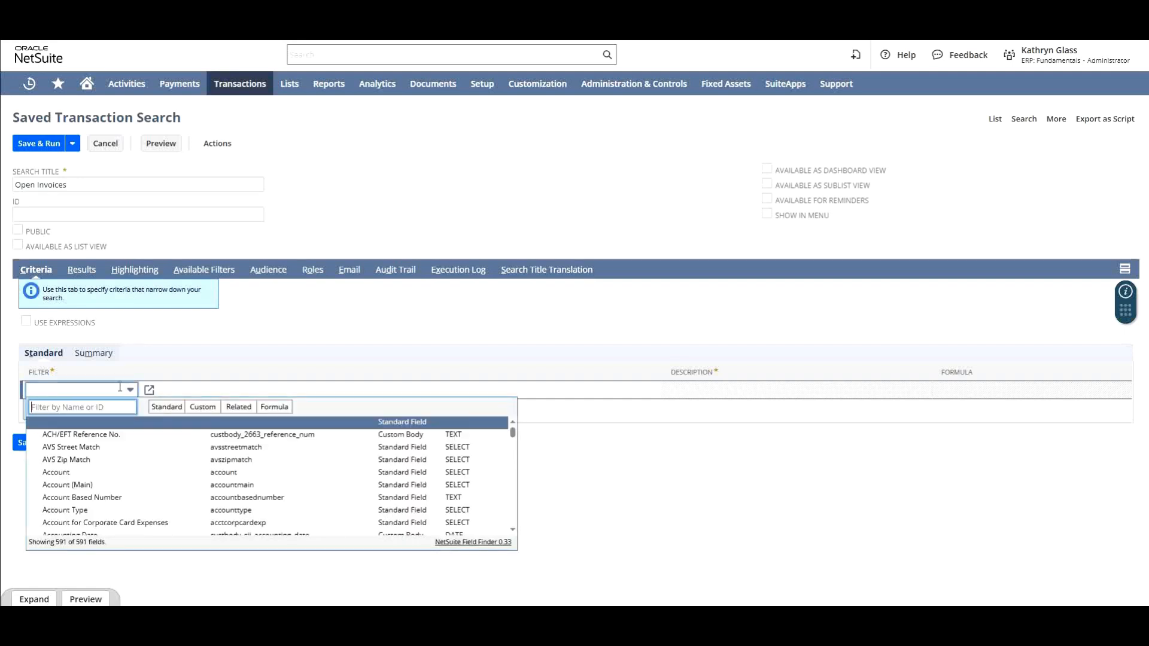
text(sta)
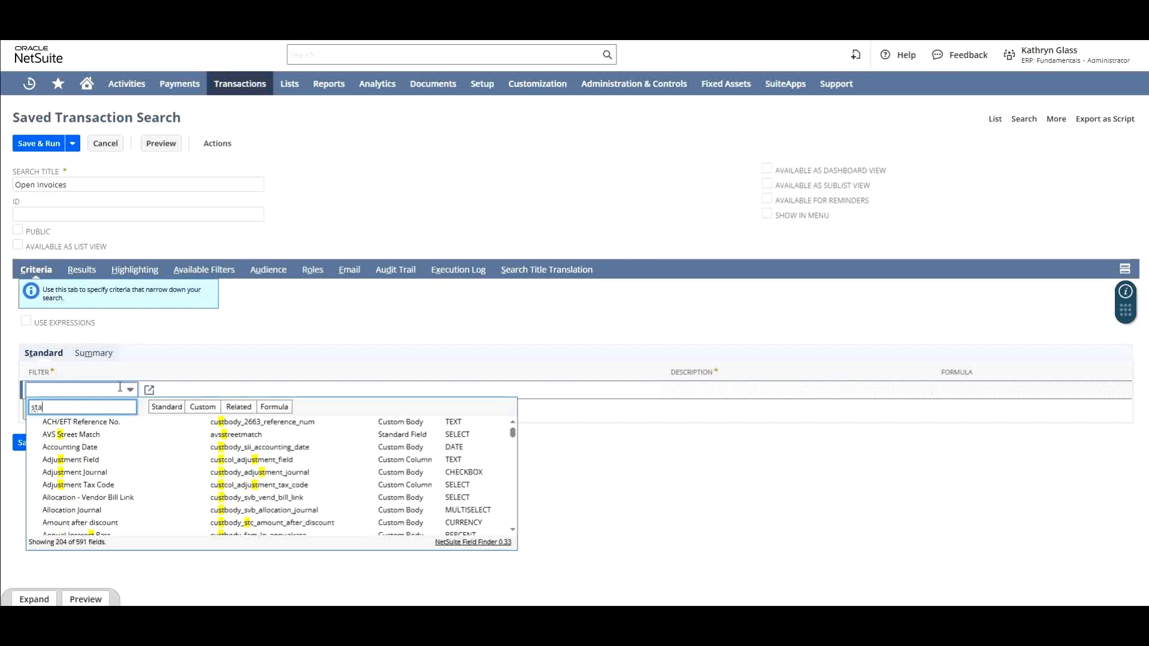
text(tus)
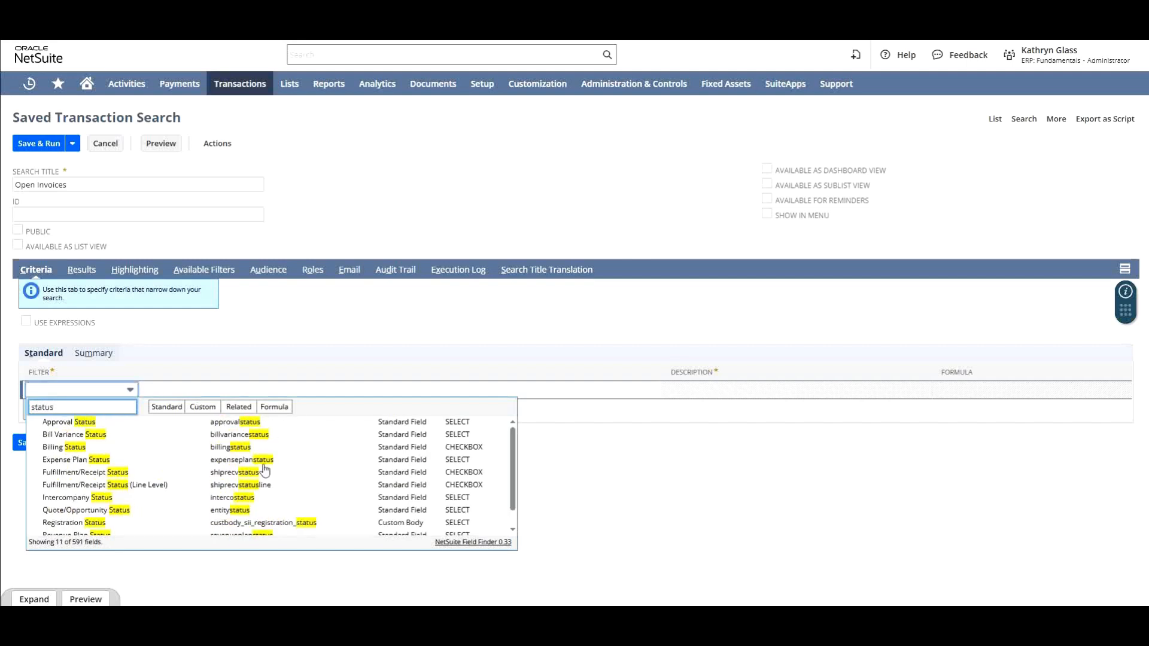
scroll(242, 511, down, 1)
click(106, 529)
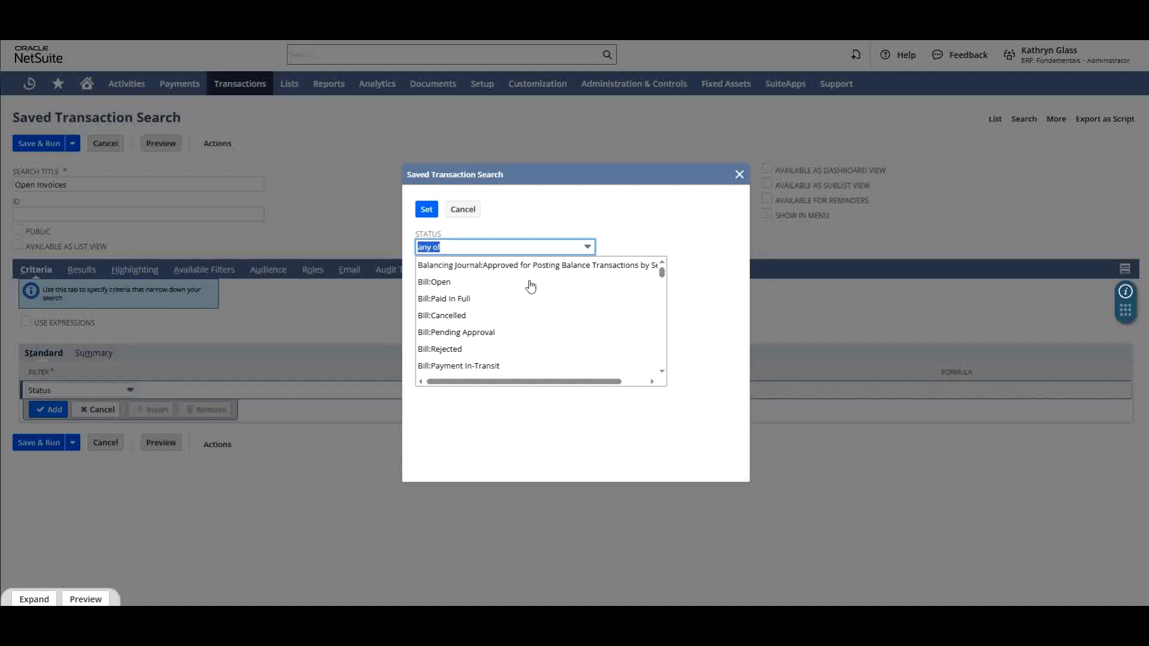
scroll(432, 299, down, 10)
scroll(438, 316, down, 10)
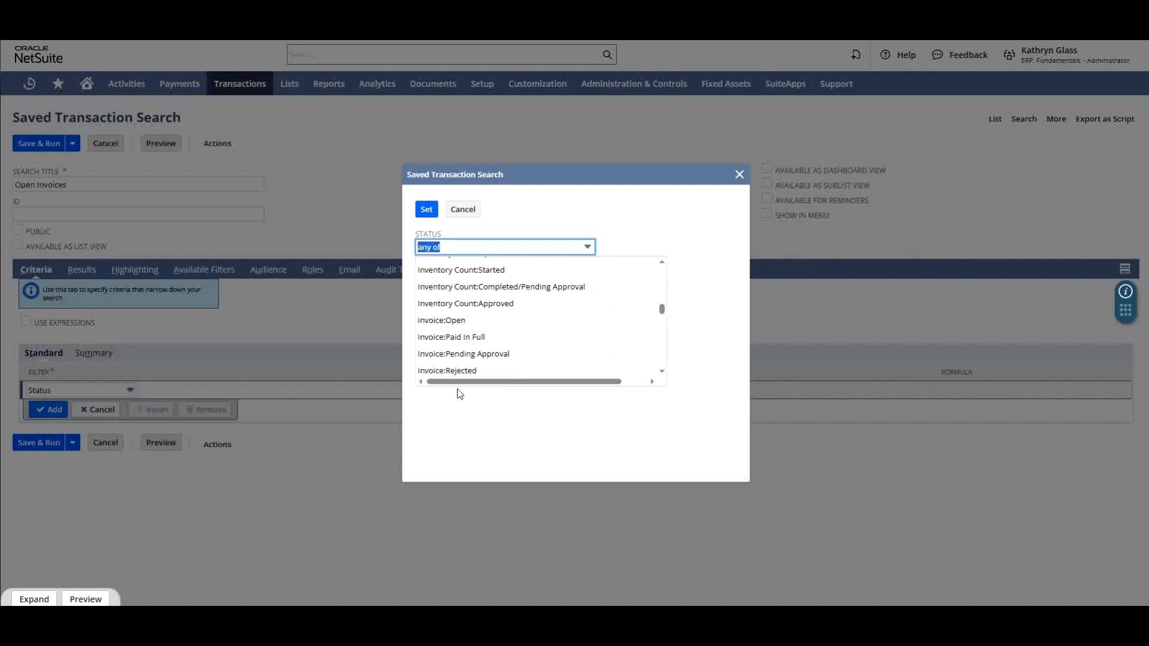
click(471, 329)
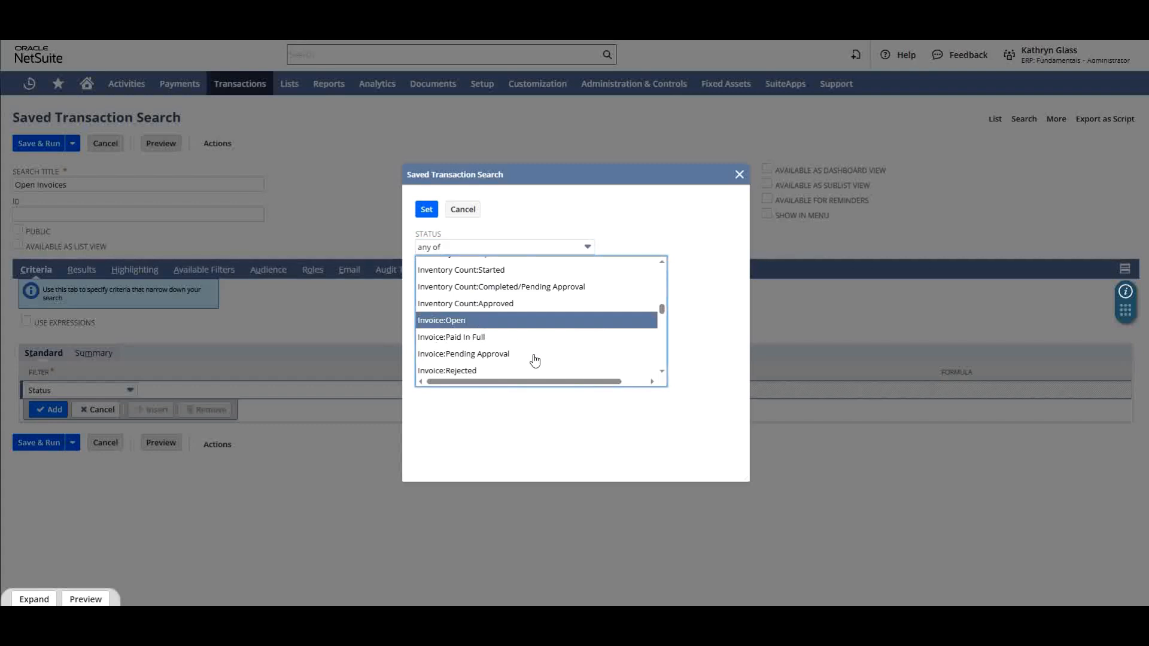
ctrl+click(475, 357)
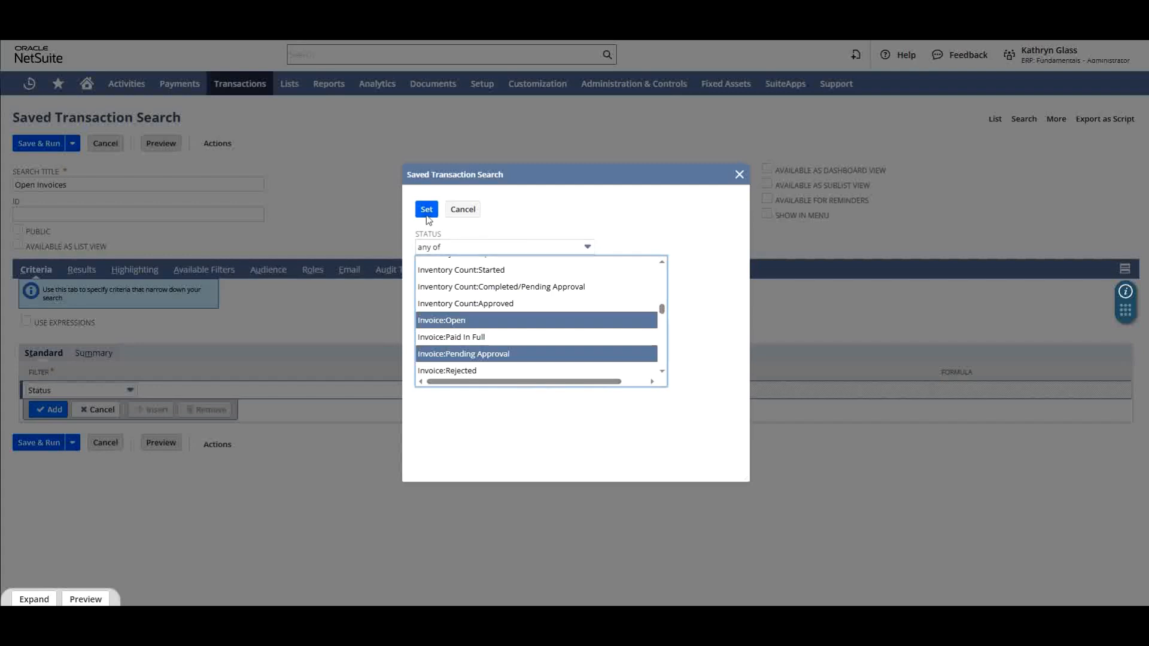
click(424, 211)
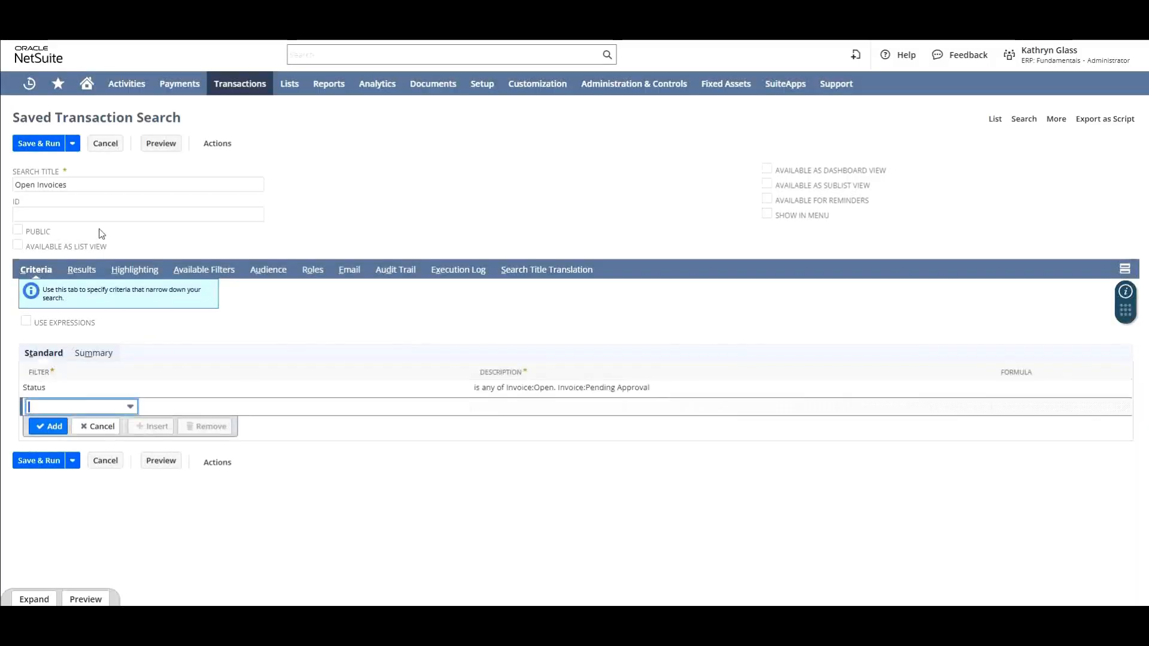
Add a Main Line criterion set to true.
click(78, 404)
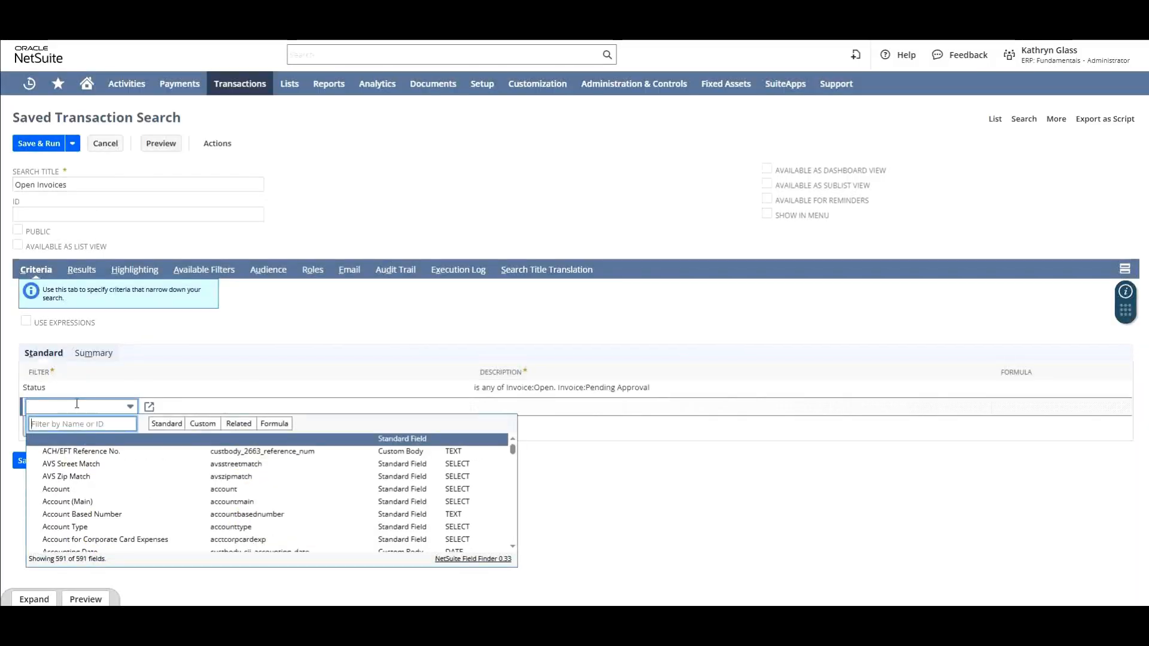
text(main)
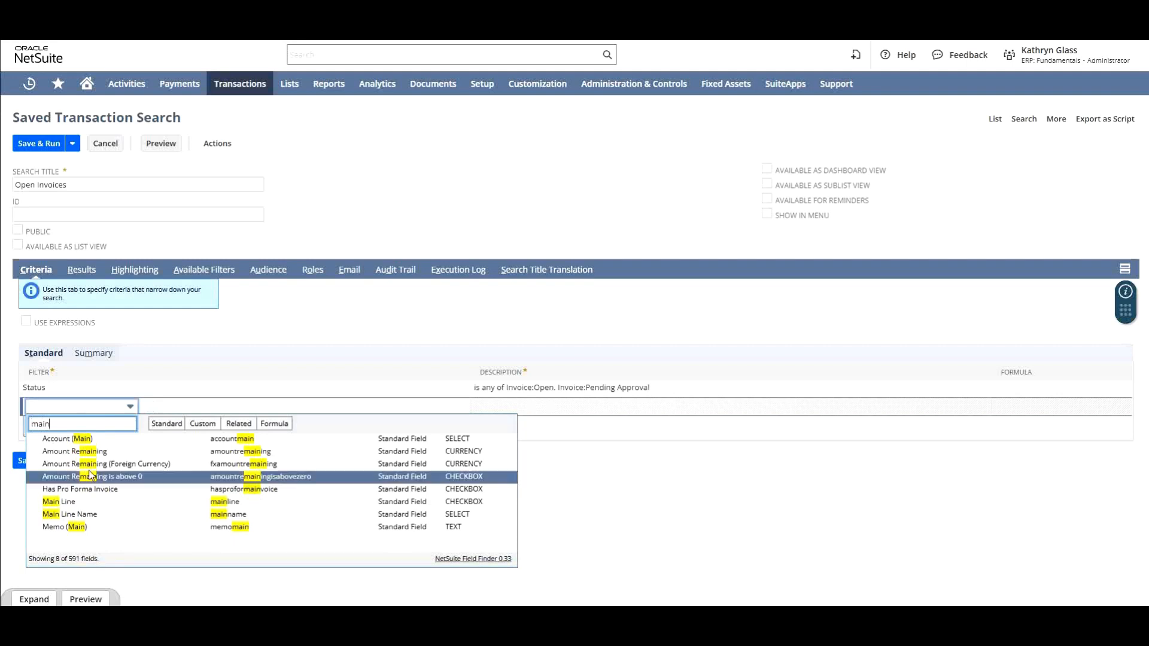
click(60, 502)
click(505, 231)
click(427, 211)
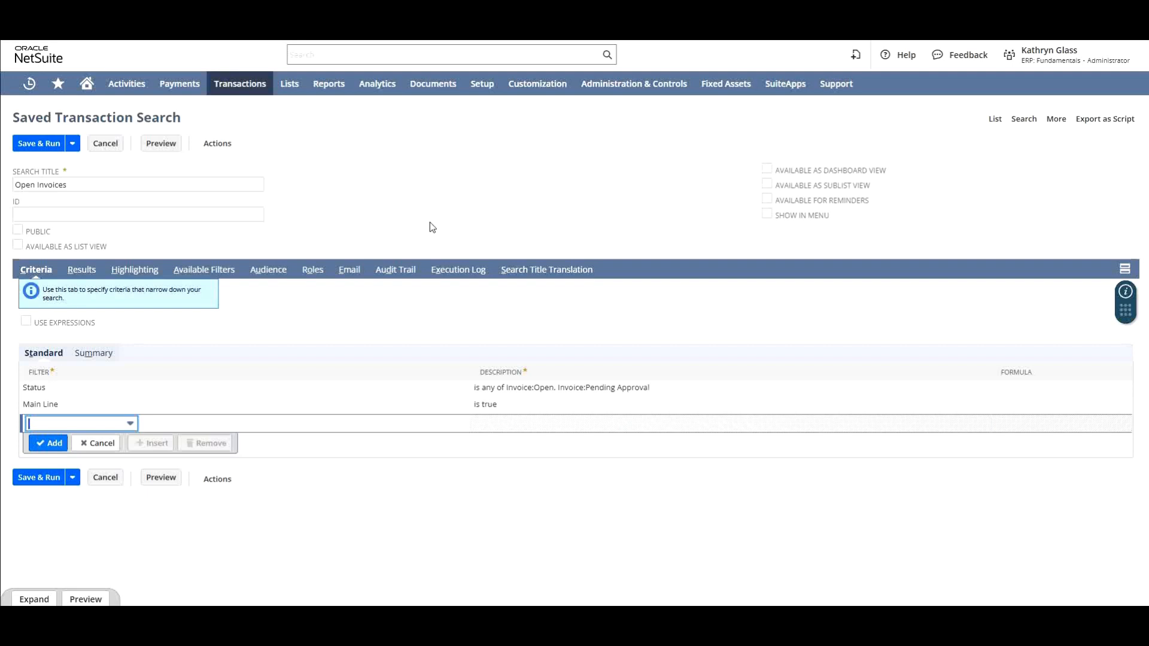
Remove the Order Type, *, As-Of Date, Period and Tax Period columns from the search results.
click(82, 269)
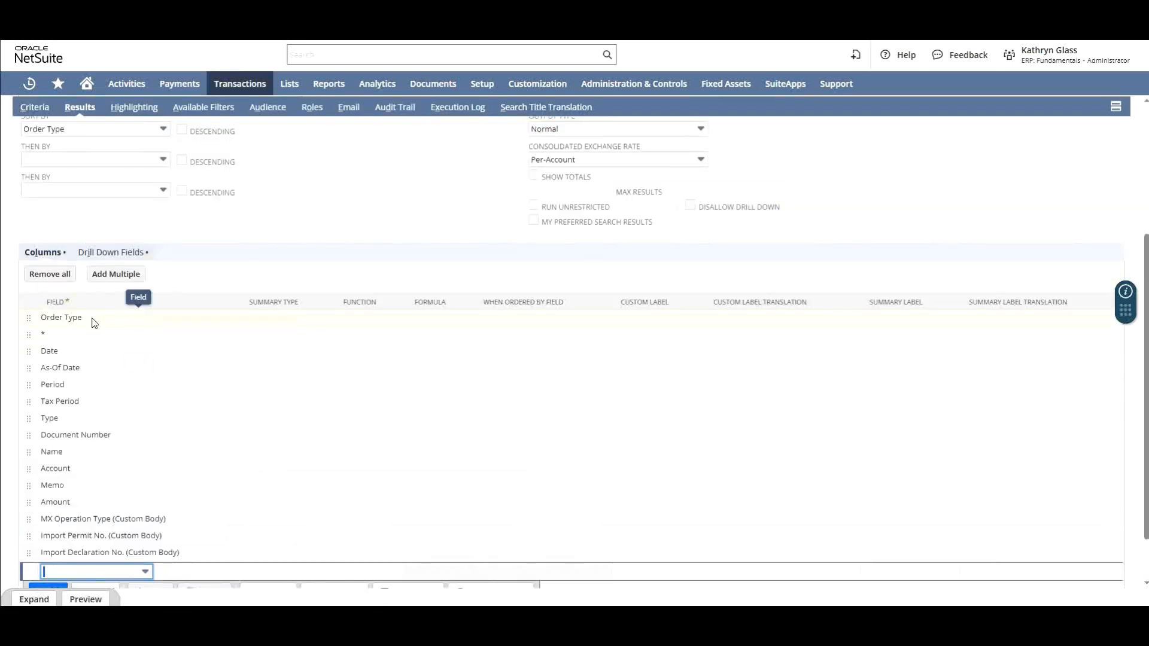
click(94, 323)
click(208, 343)
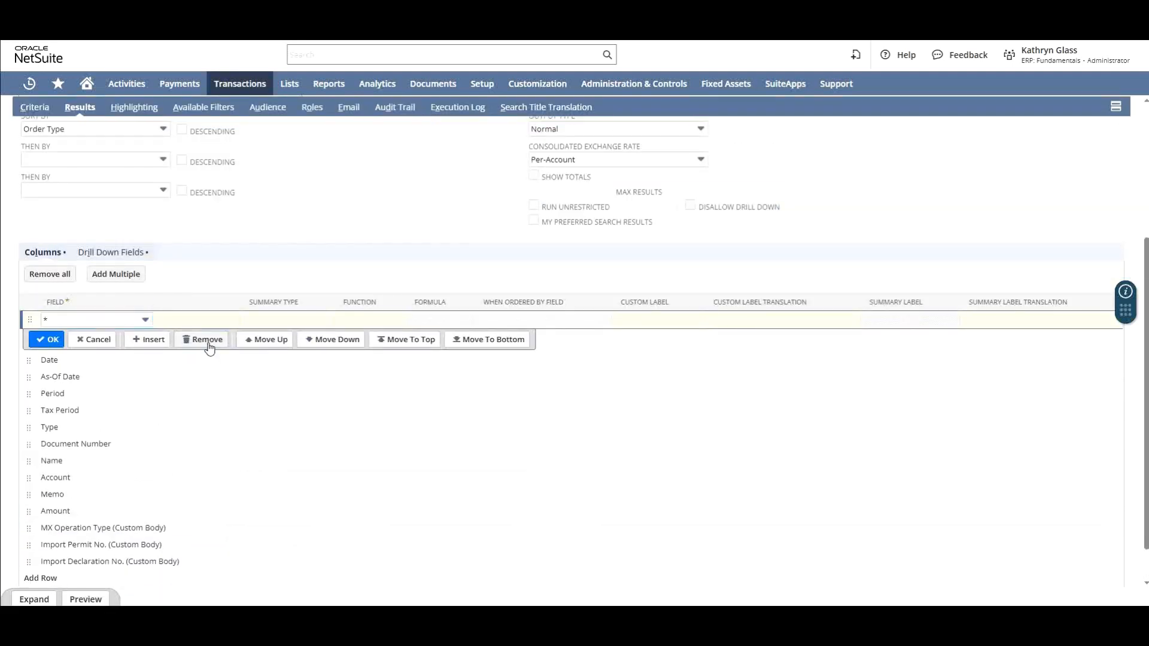
click(209, 343)
click(127, 361)
click(196, 358)
click(197, 360)
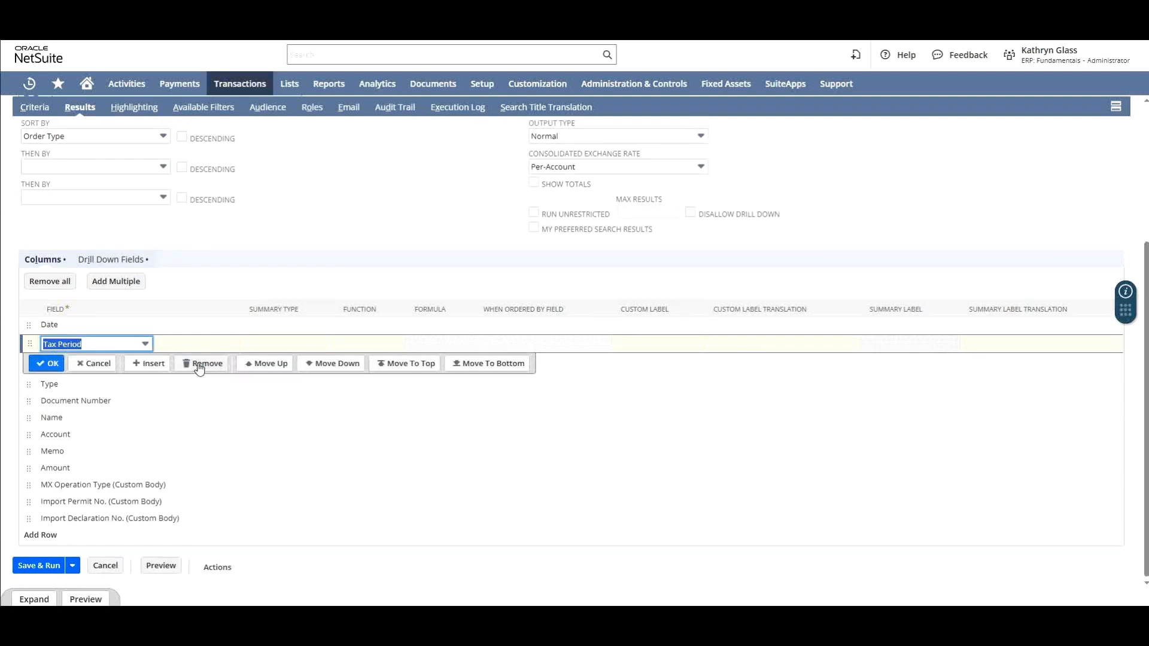
click(199, 363)
Remove the MX Operation Type, Import Permit No. and Import Declaration No. custom body columns from the search results.
click(111, 477)
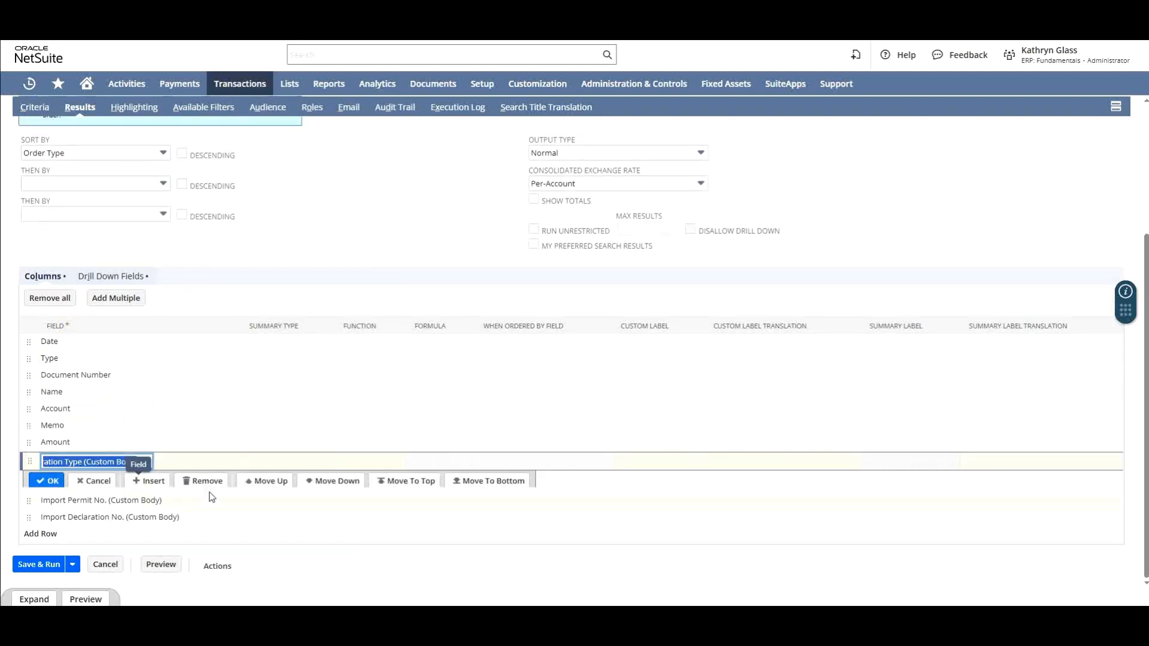
click(211, 496)
click(208, 498)
click(207, 512)
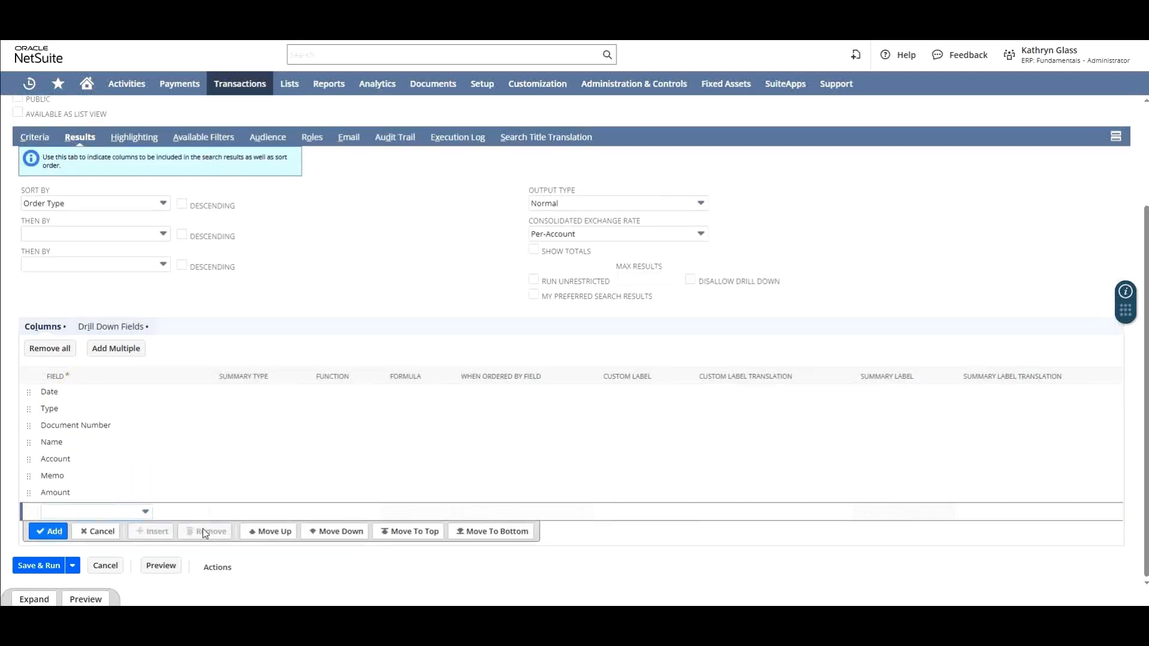
Add Sales Rep as a result column after Amount.
click(117, 511)
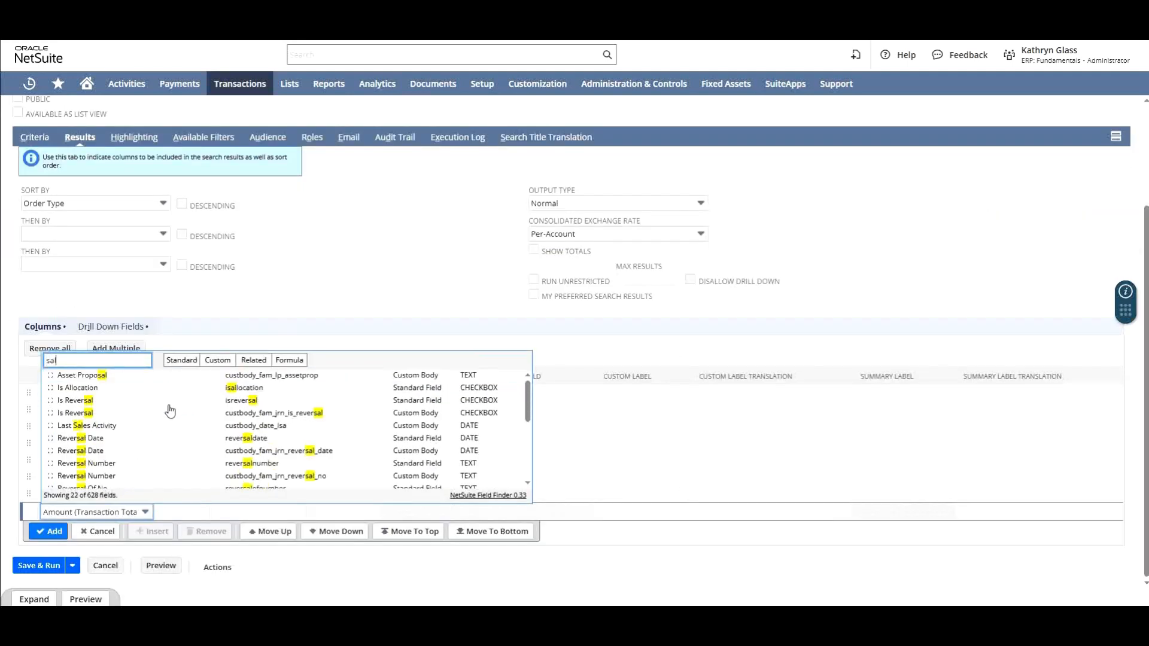
text(es)
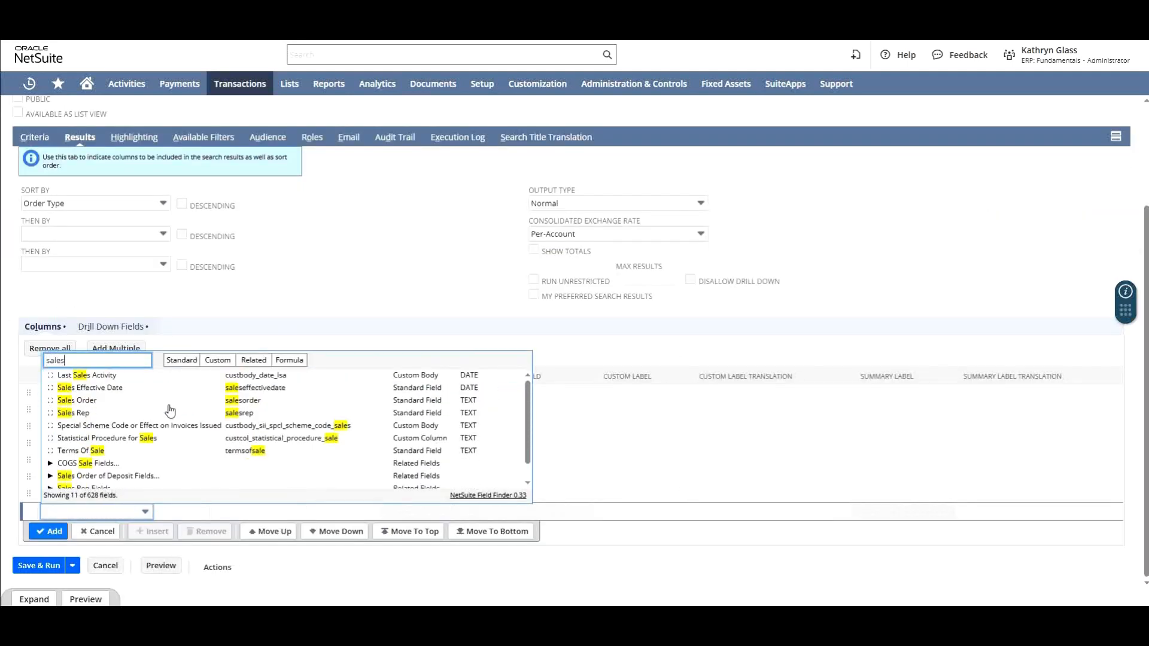
click(170, 413)
click(52, 535)
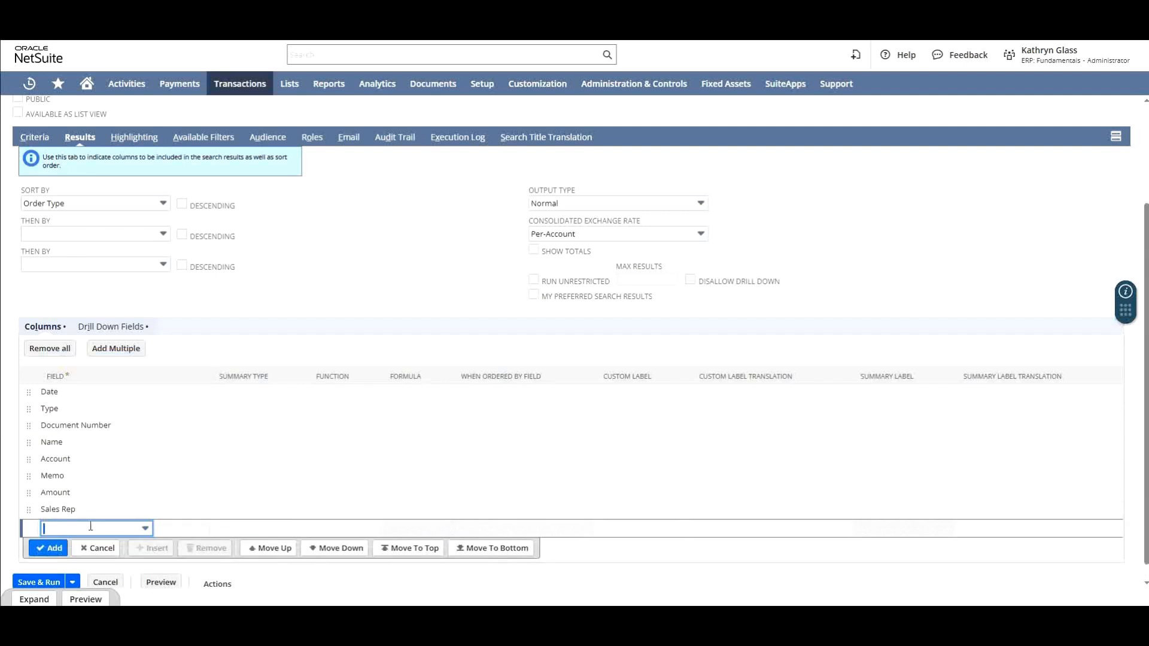
scroll(359, 281, up, 3)
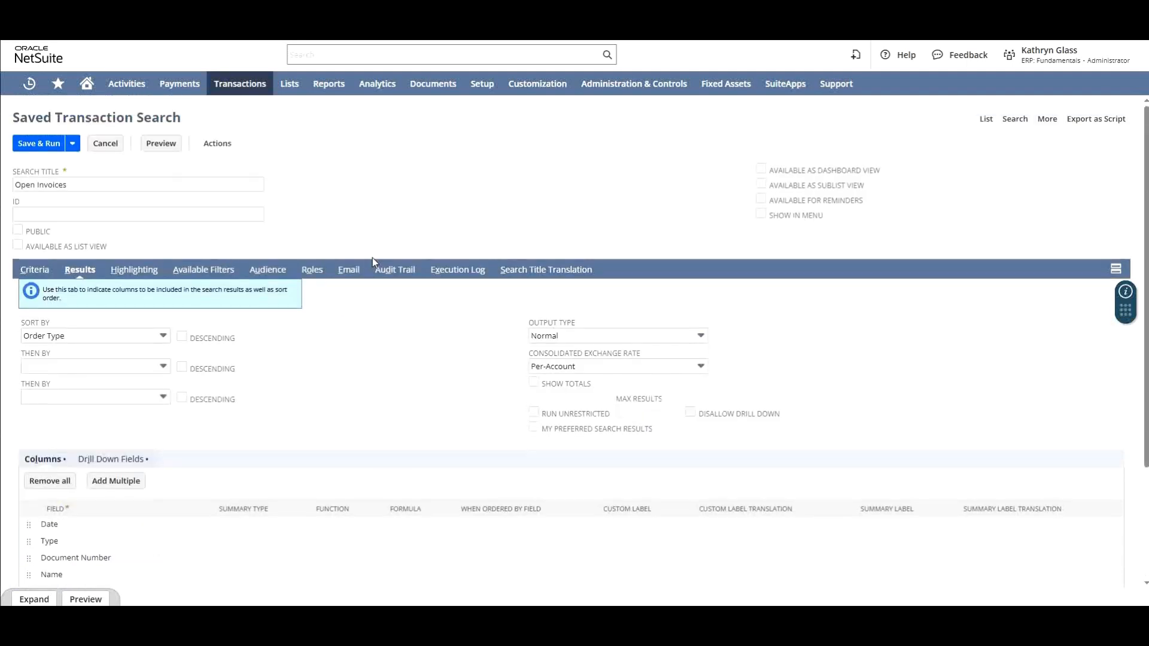
Save and run the Open Invoices search, then review the total and the listed invoices.
click(42, 150)
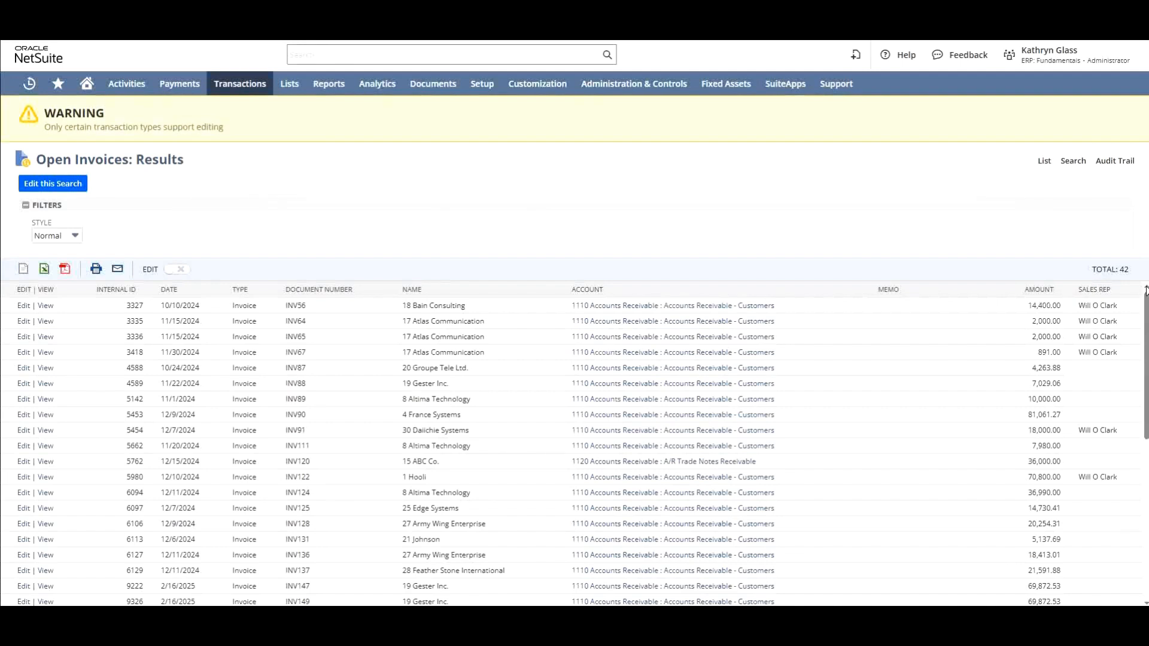
drag(1115, 269, 1093, 270)
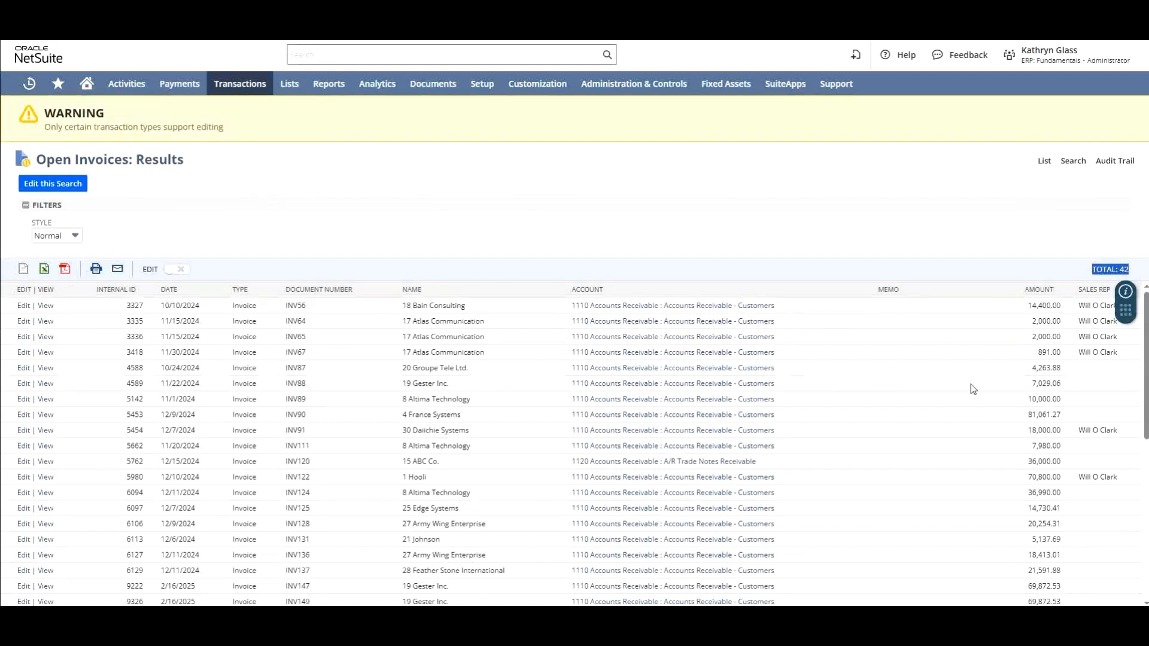
scroll(503, 450, down, 6)
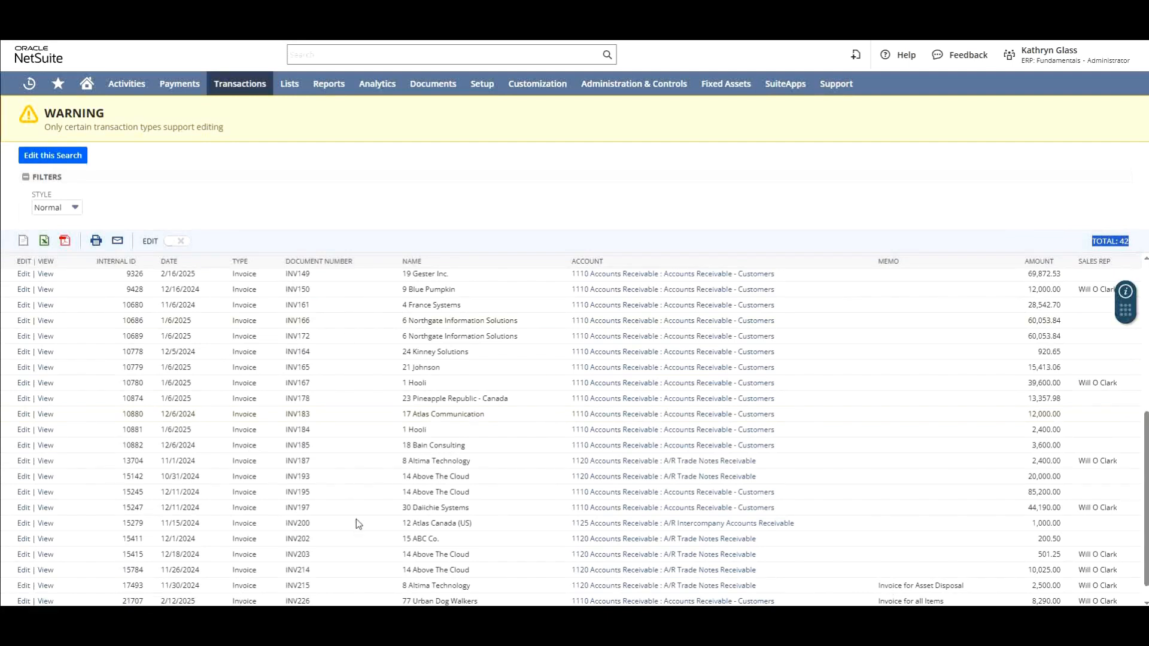
scroll(351, 486, up, 6)
Add Subsidiary as an available filter, shown in the filter region as a multi-select, and rerun the saved search.
click(54, 185)
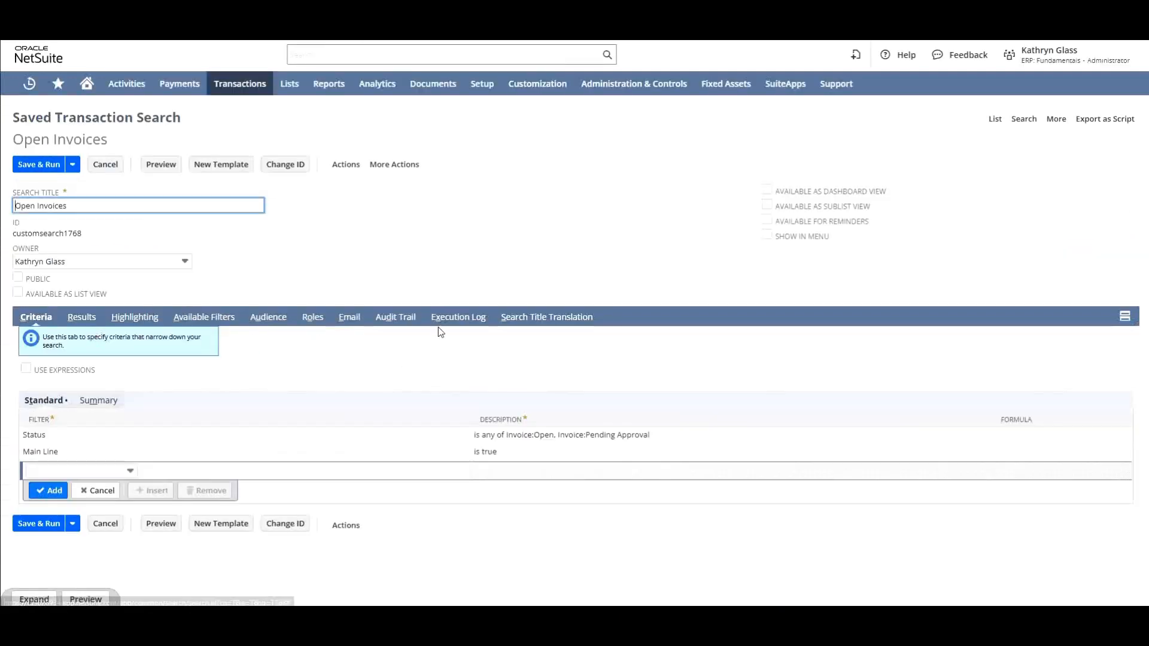
click(201, 326)
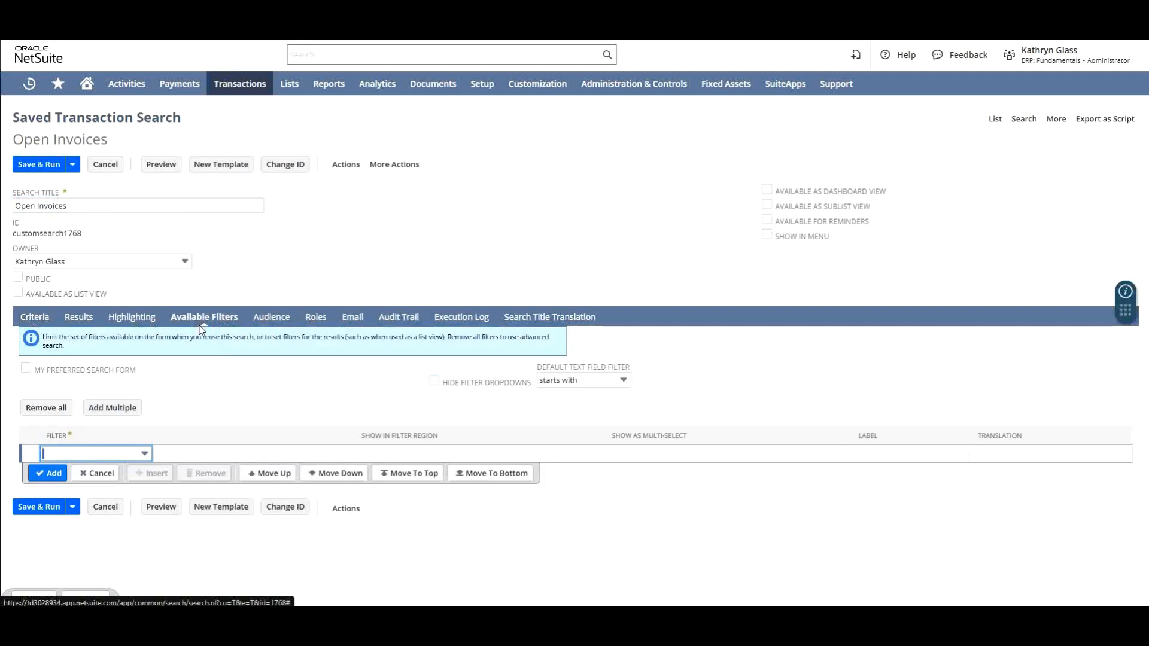
click(106, 454)
text(subsi)
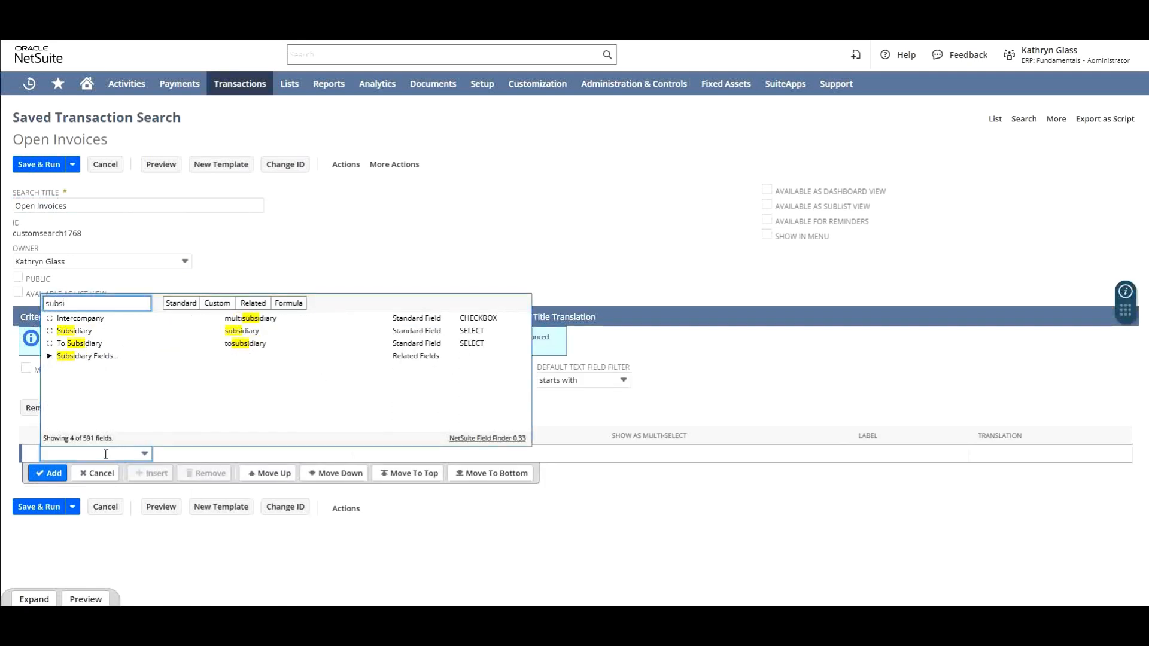
click(118, 333)
click(361, 454)
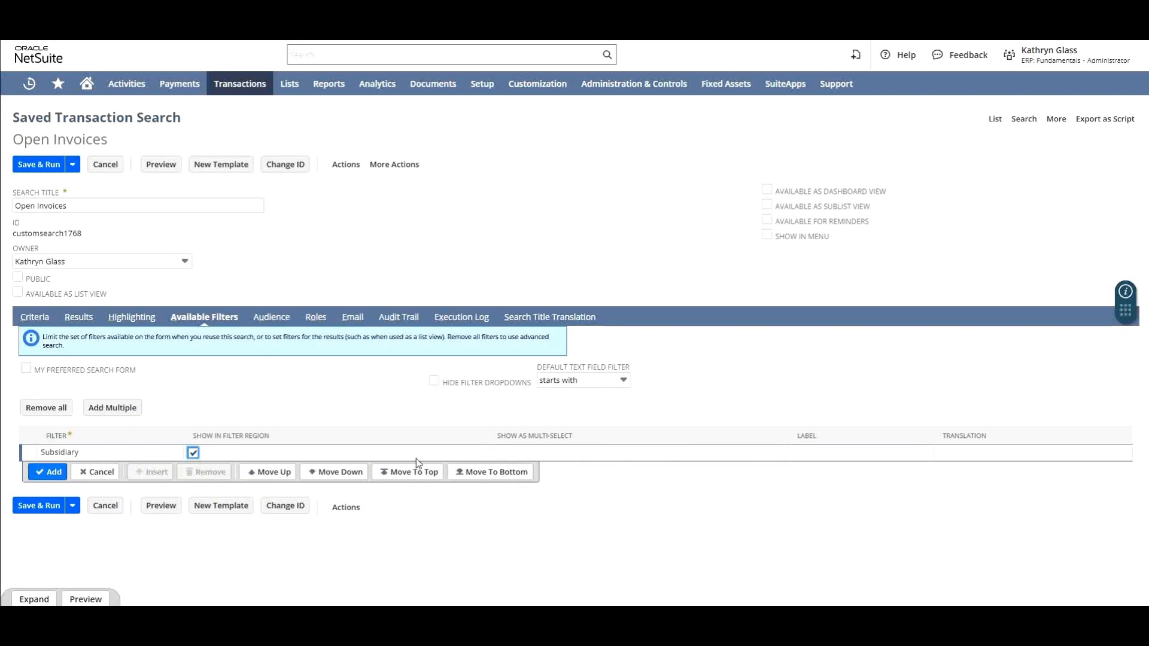
click(492, 453)
click(48, 471)
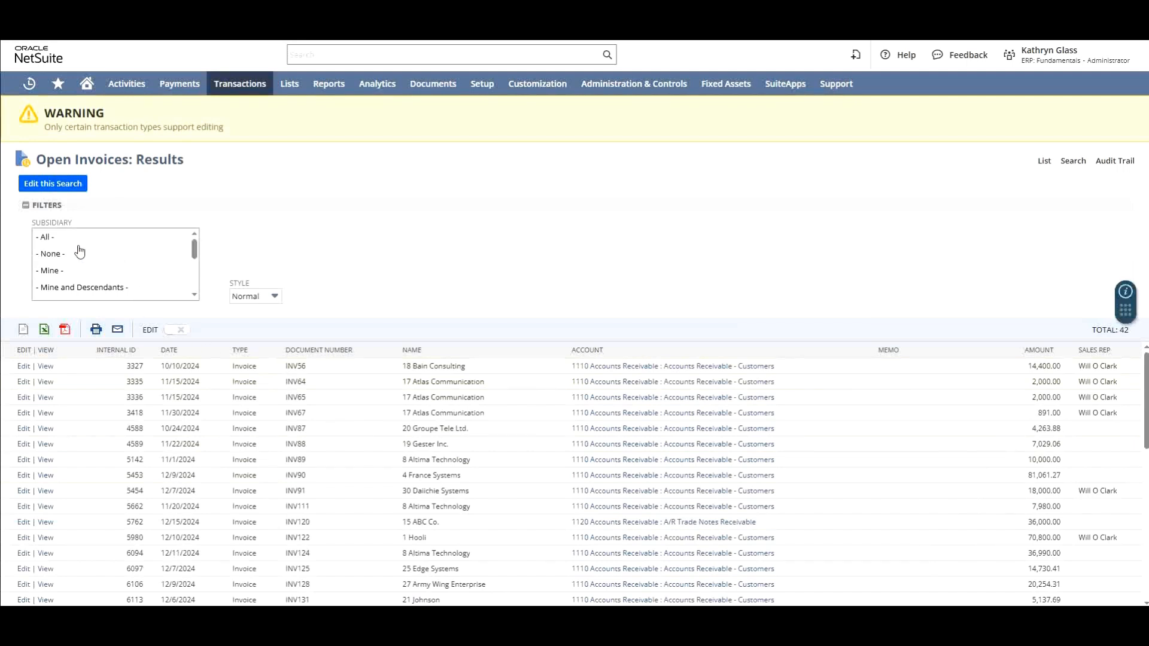
Filter the Open Invoices results to the subsidiary Parent Company : United States - West and check the total.
scroll(90, 286, down, 1)
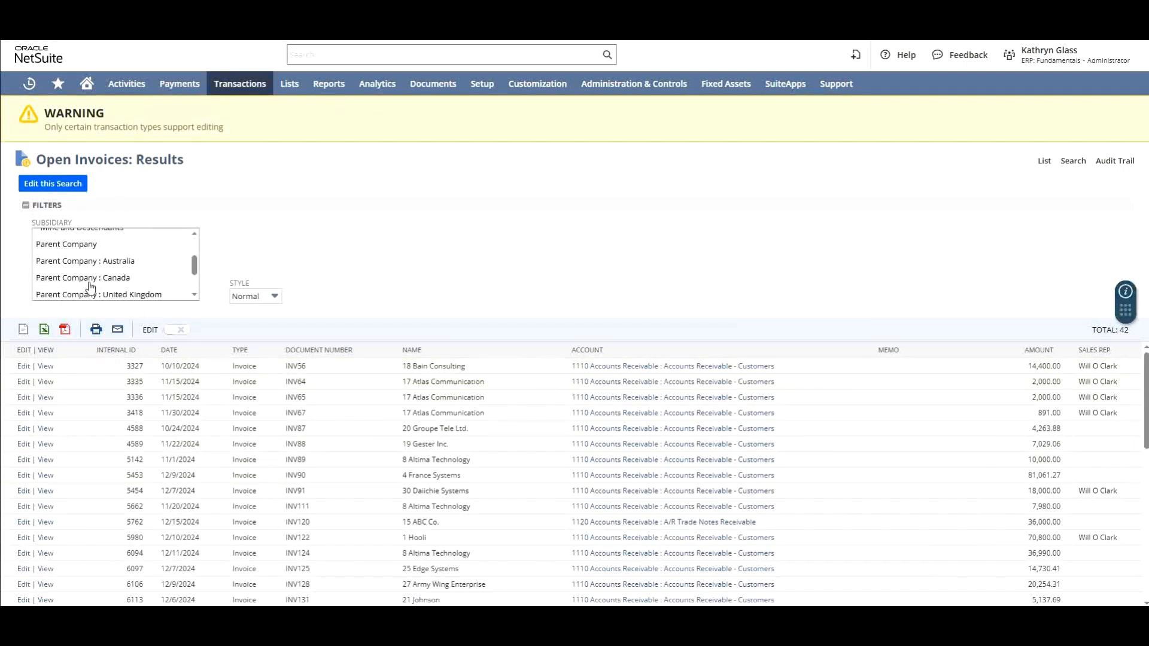
scroll(146, 287, down, 1)
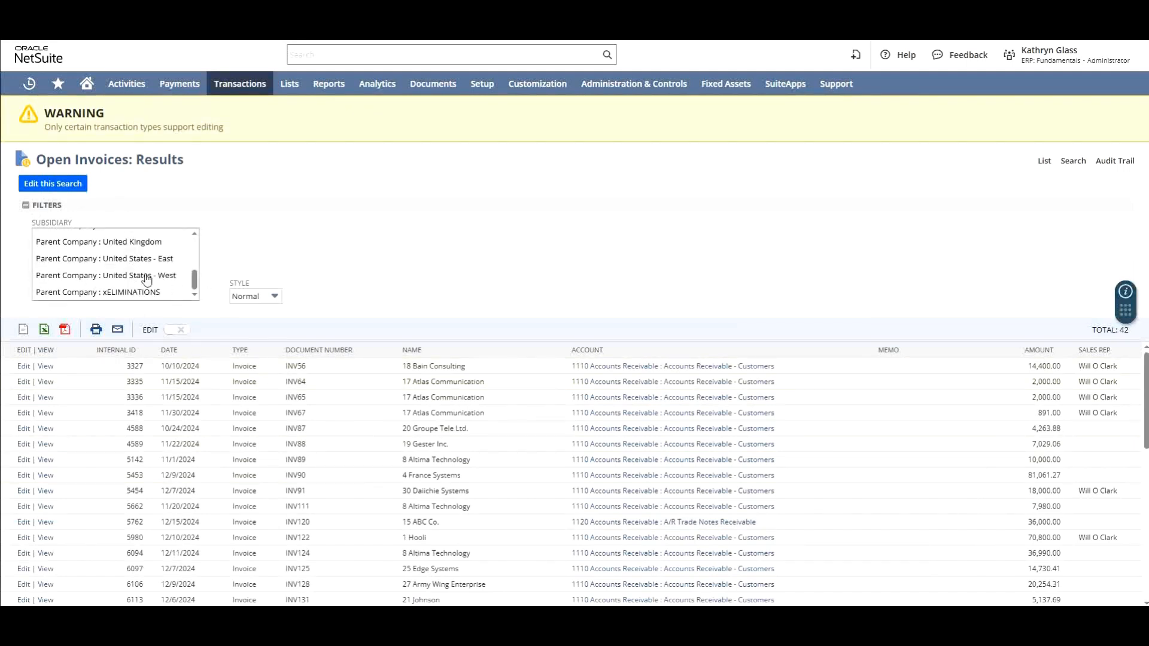
click(149, 277)
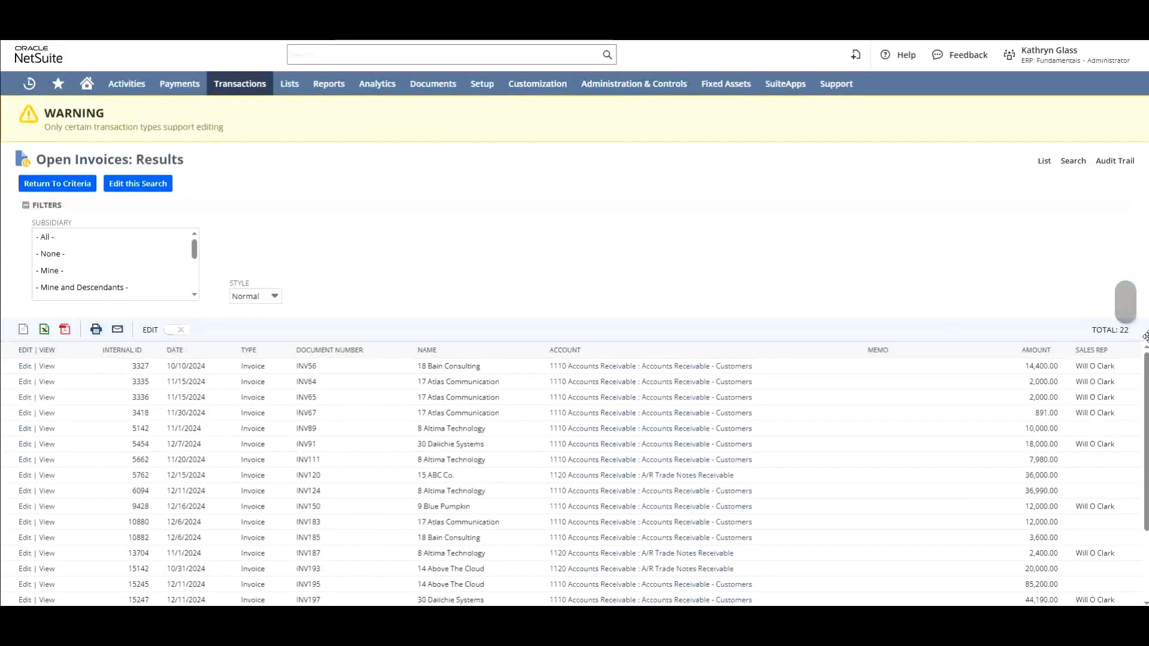
drag(1133, 335, 1097, 331)
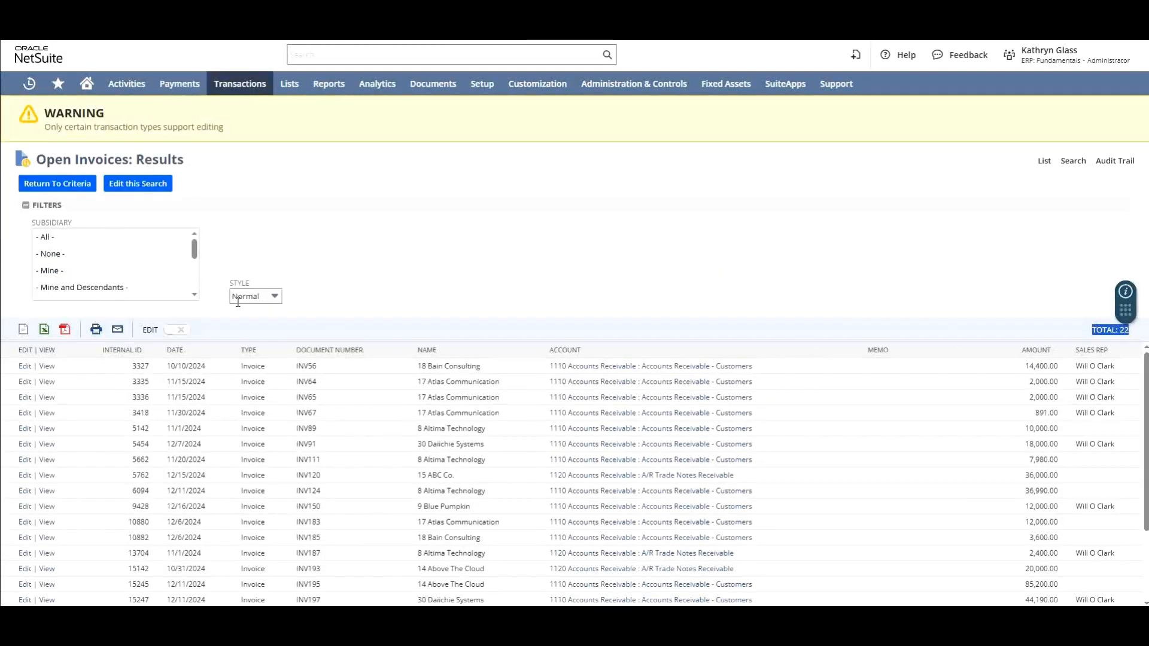